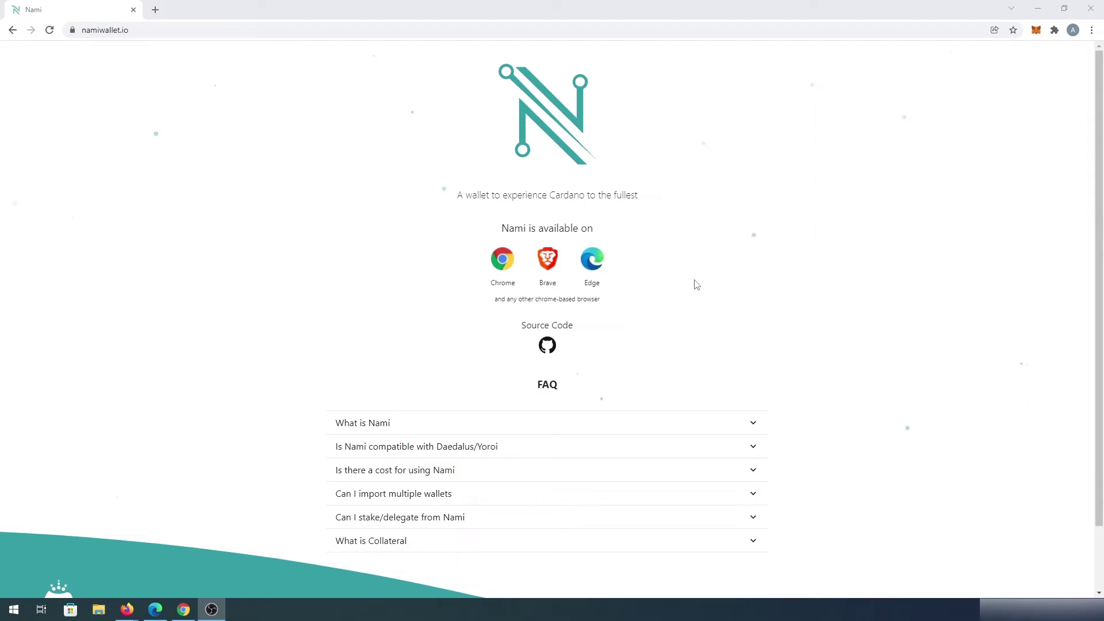
Step: Install the Nami extension from its Chrome Web Store page
key(alt+Tab)
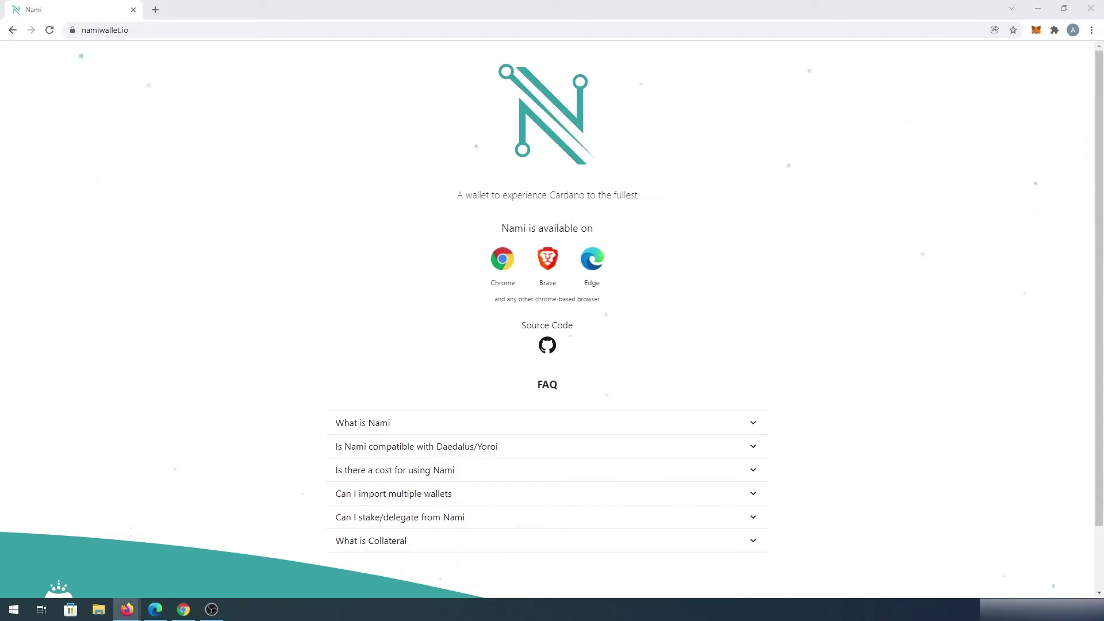
click(339, 237)
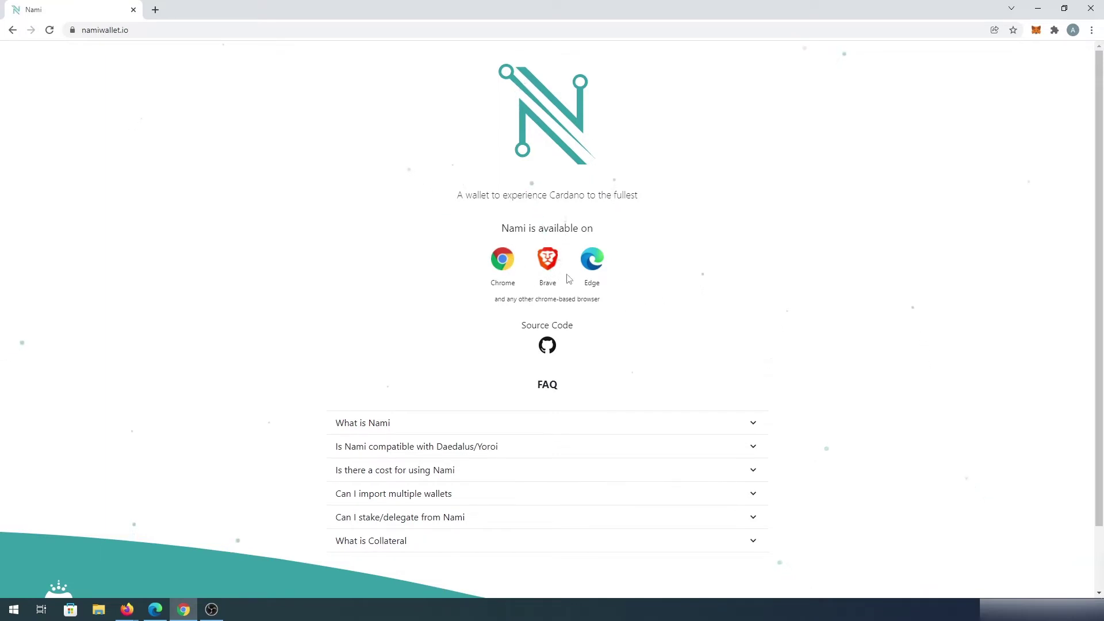
click(509, 271)
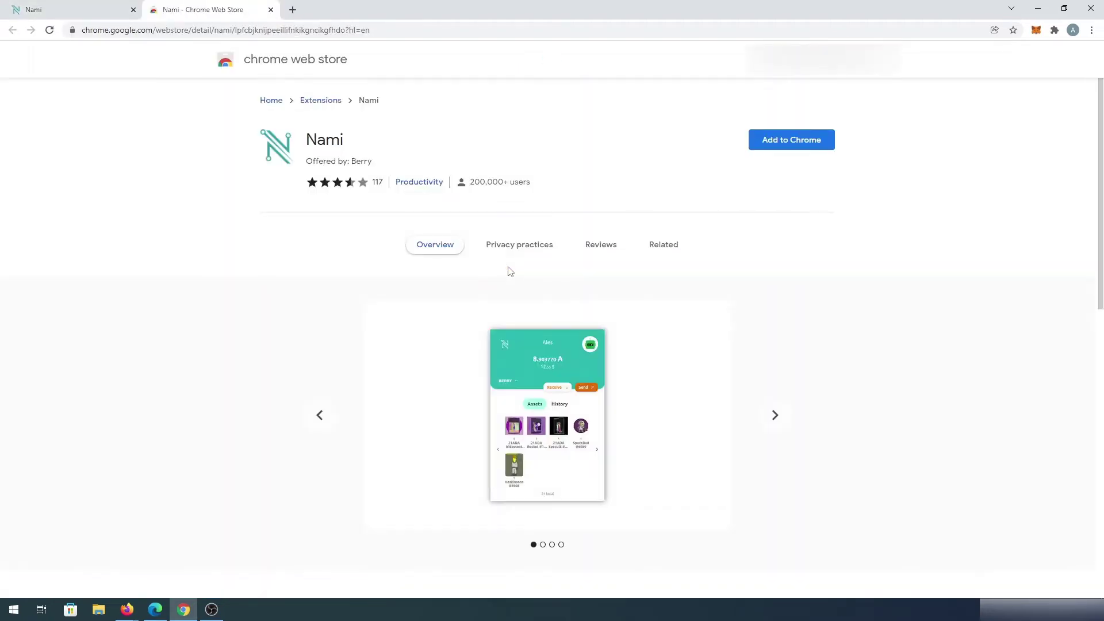
click(793, 149)
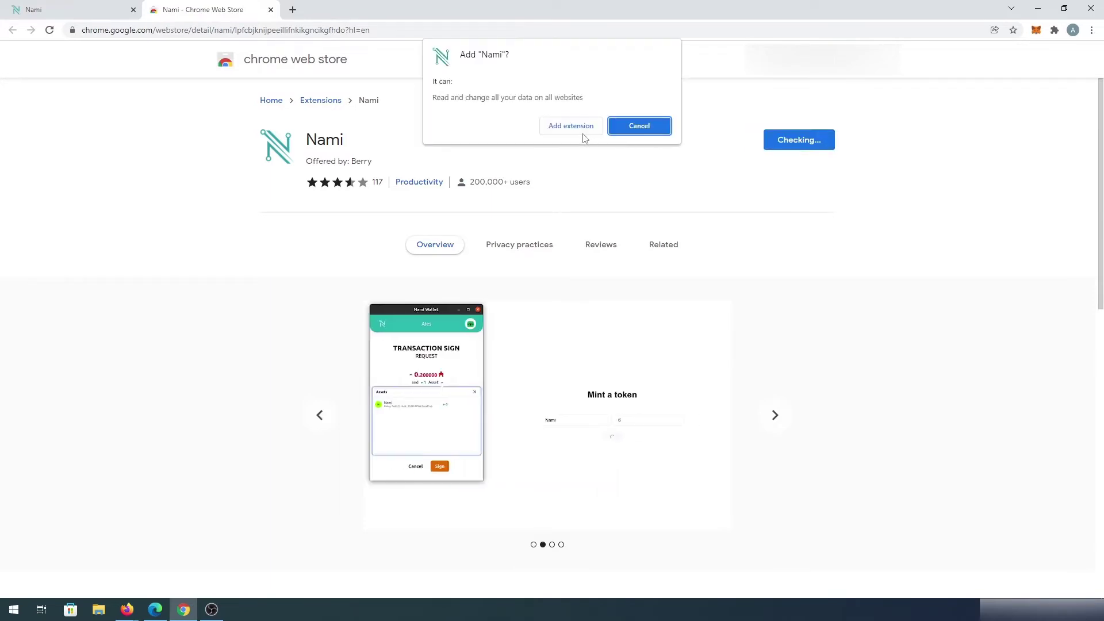
click(582, 131)
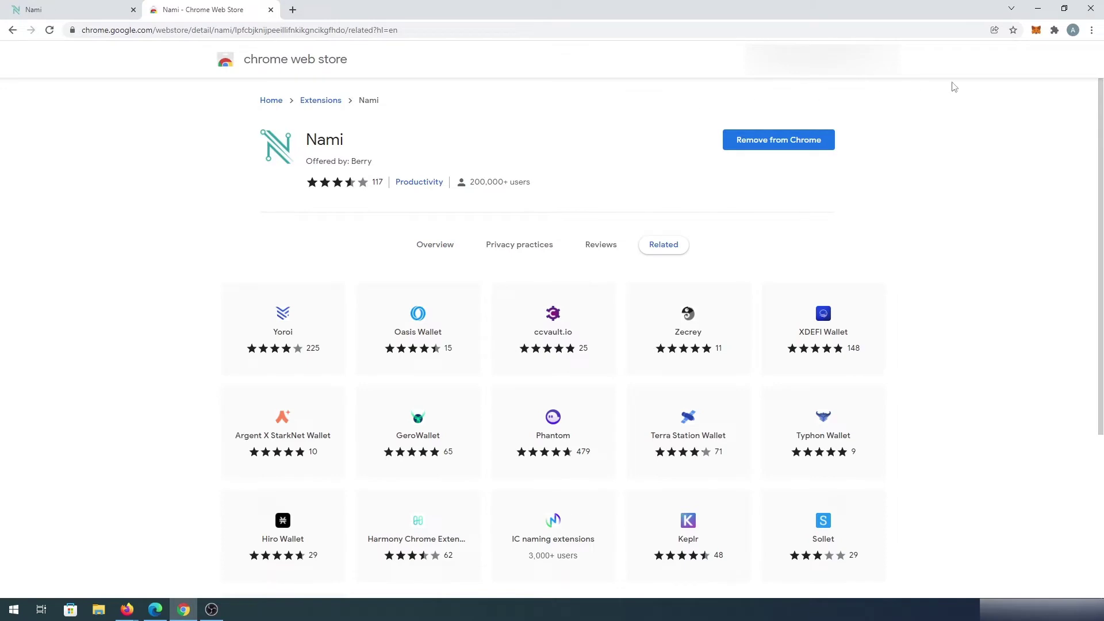
Step: Pin Nami to the browser toolbar and close the Web Store tab
click(1054, 30)
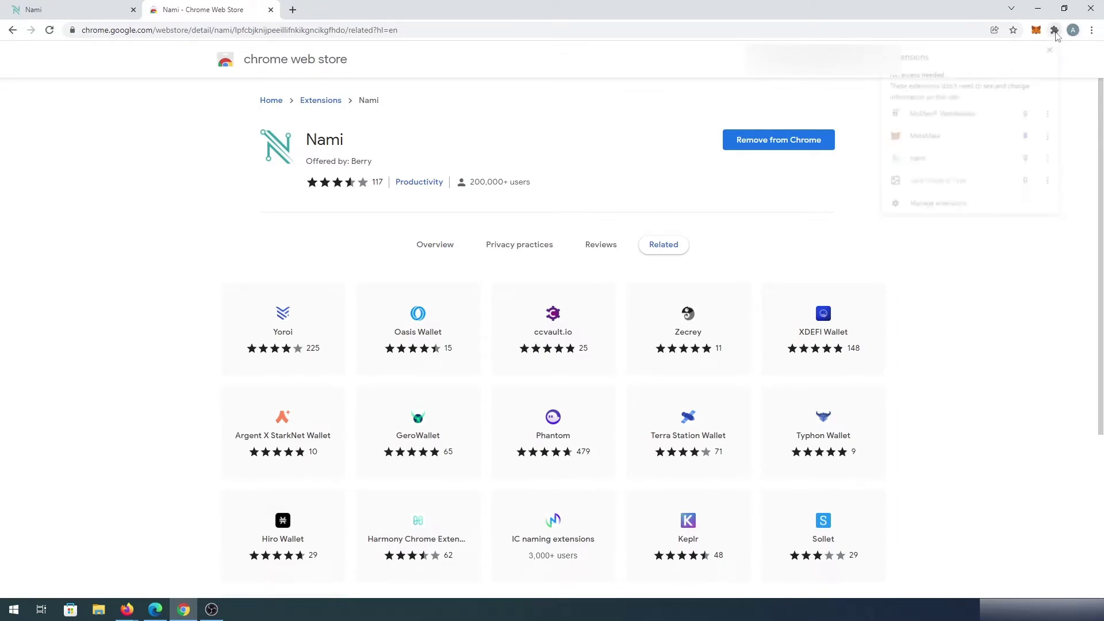
click(1028, 162)
click(650, 108)
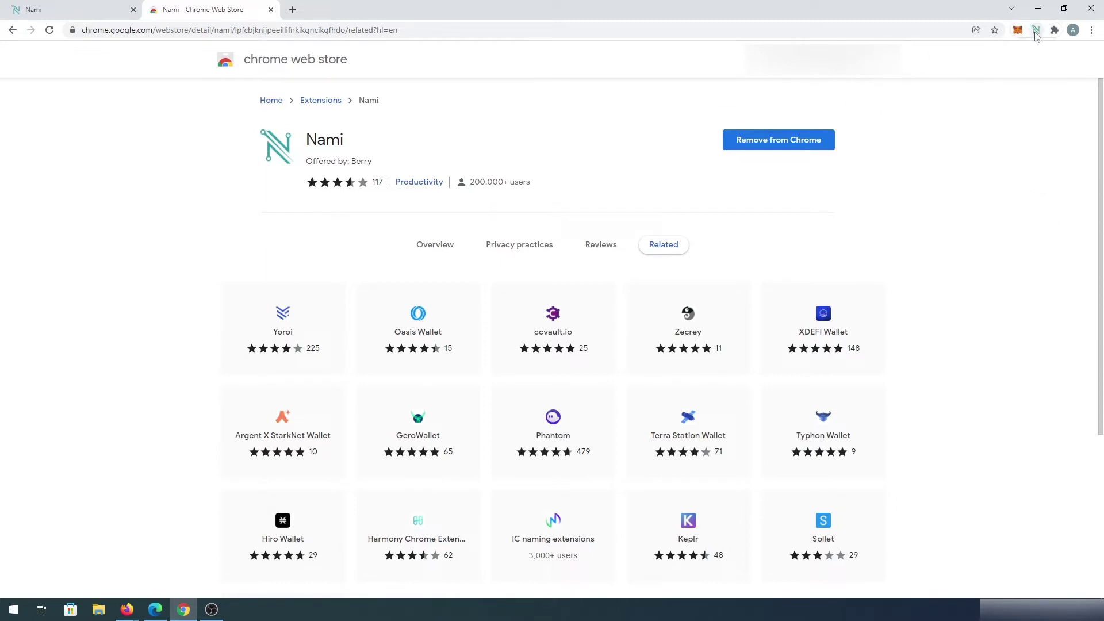
key(ctrl+w)
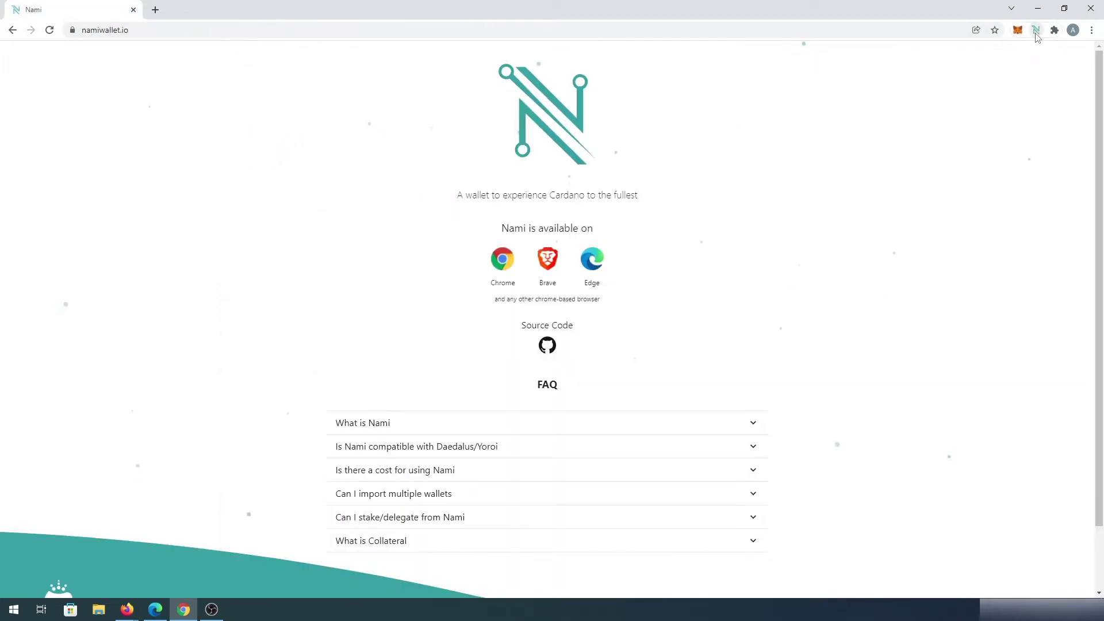
Step: Start a new Nami wallet and accept the terms of use to reveal the 24-word seed phrase
click(1036, 30)
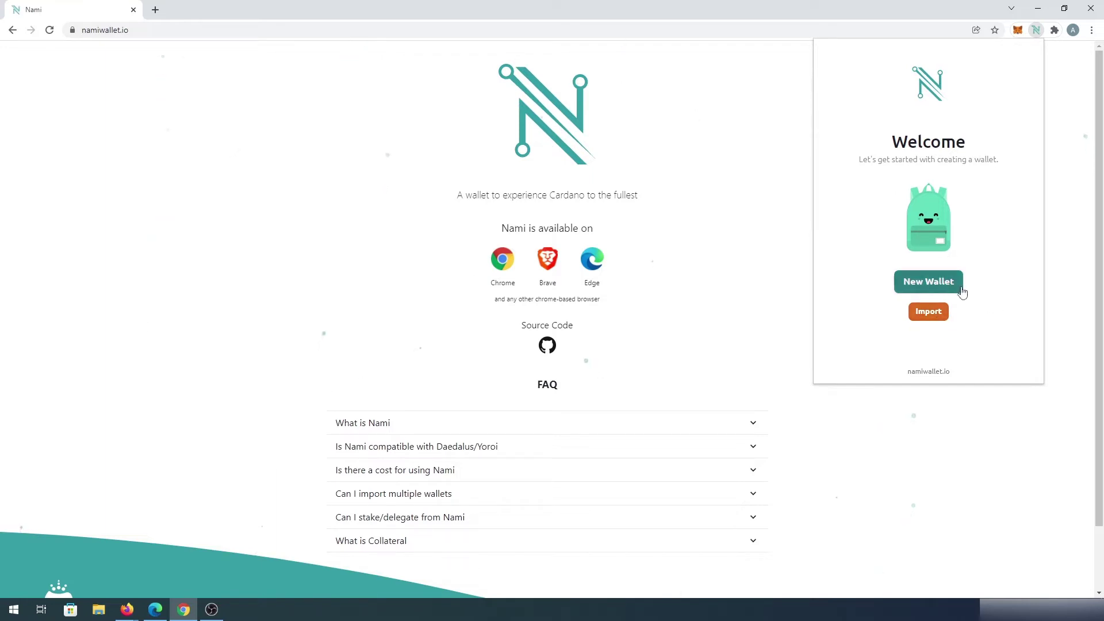
click(921, 287)
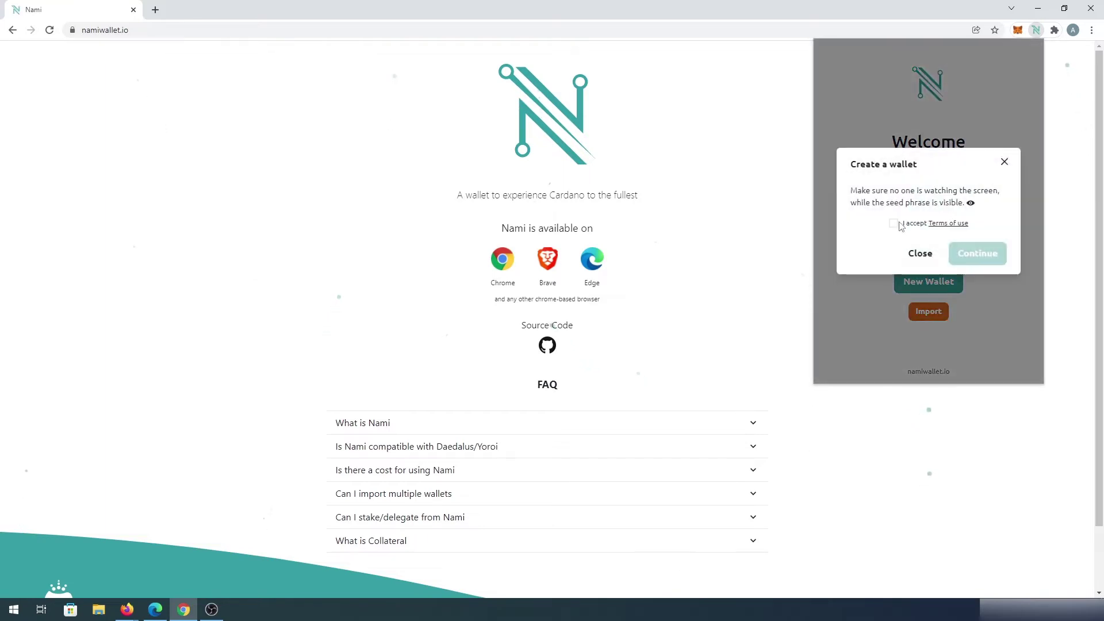
click(893, 223)
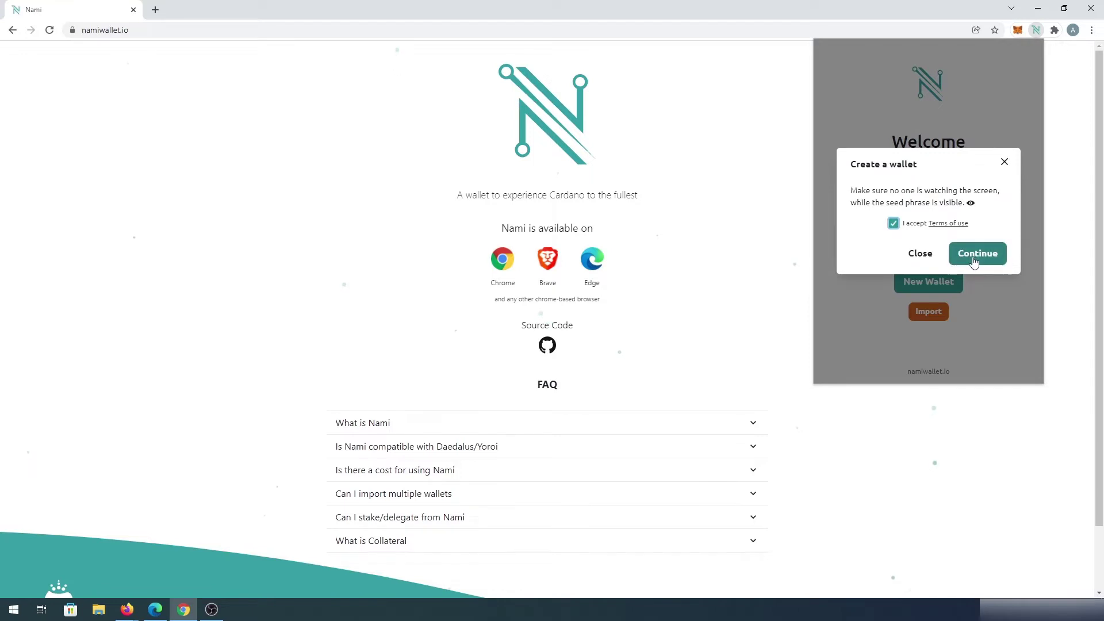
click(978, 256)
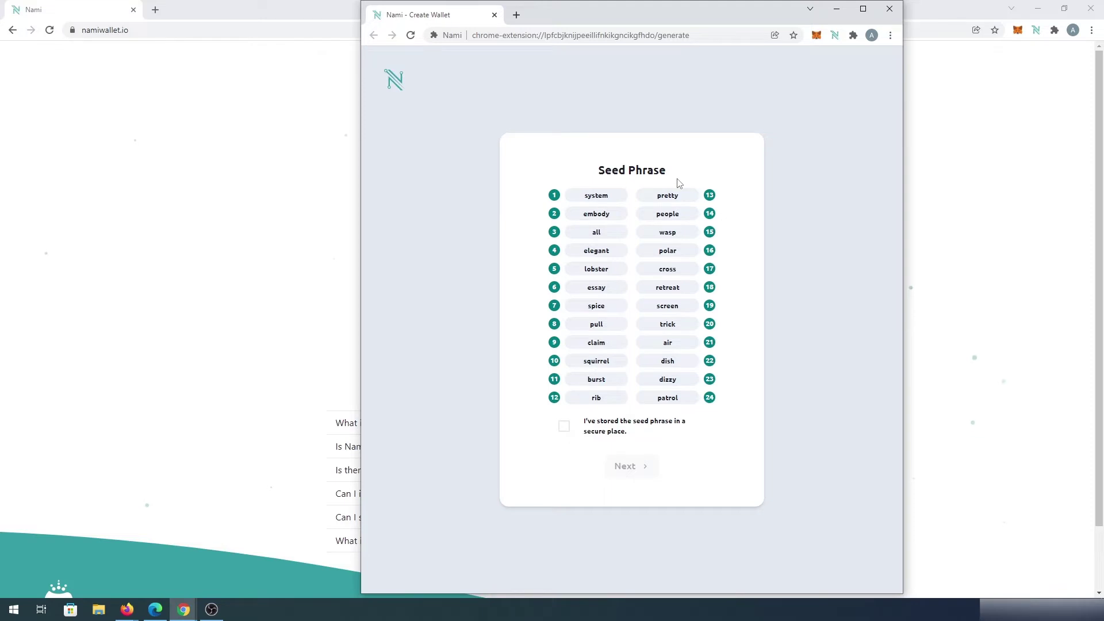
Step: Confirm the seed phrase is stored safely and skip its verification
click(564, 432)
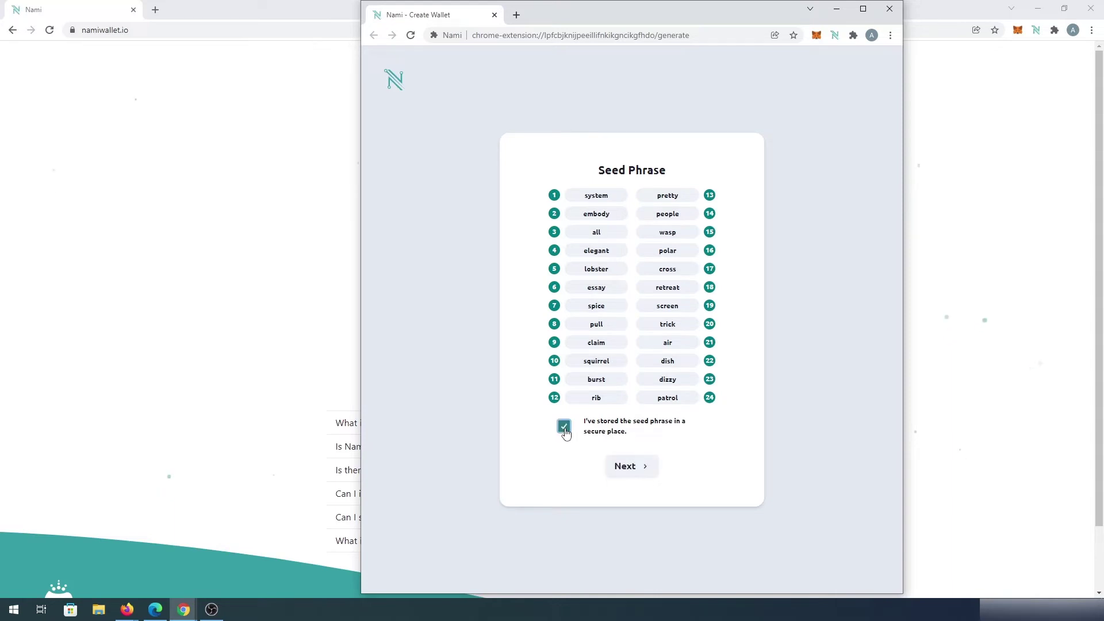
click(637, 478)
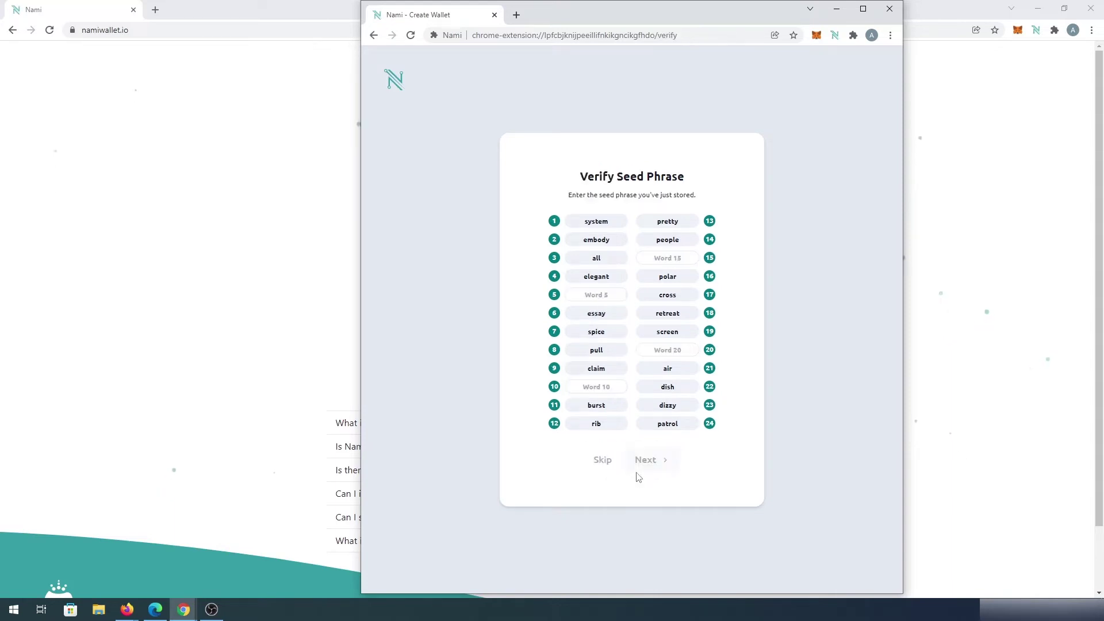
click(603, 463)
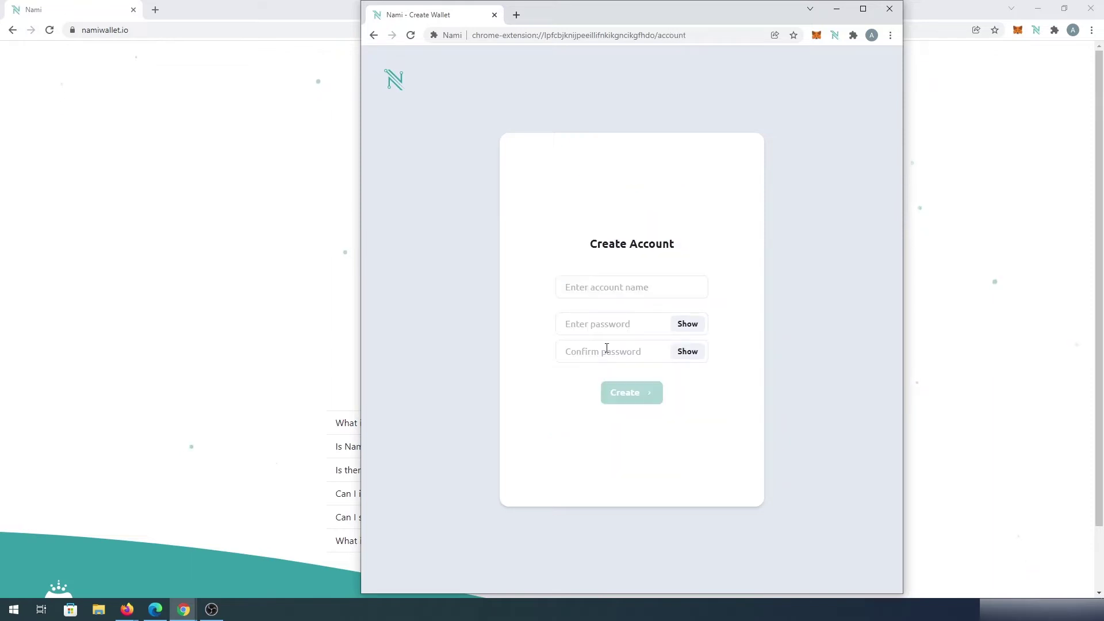
Step: Name the account 'ada wallet', set and confirm a password, and create it
click(623, 293)
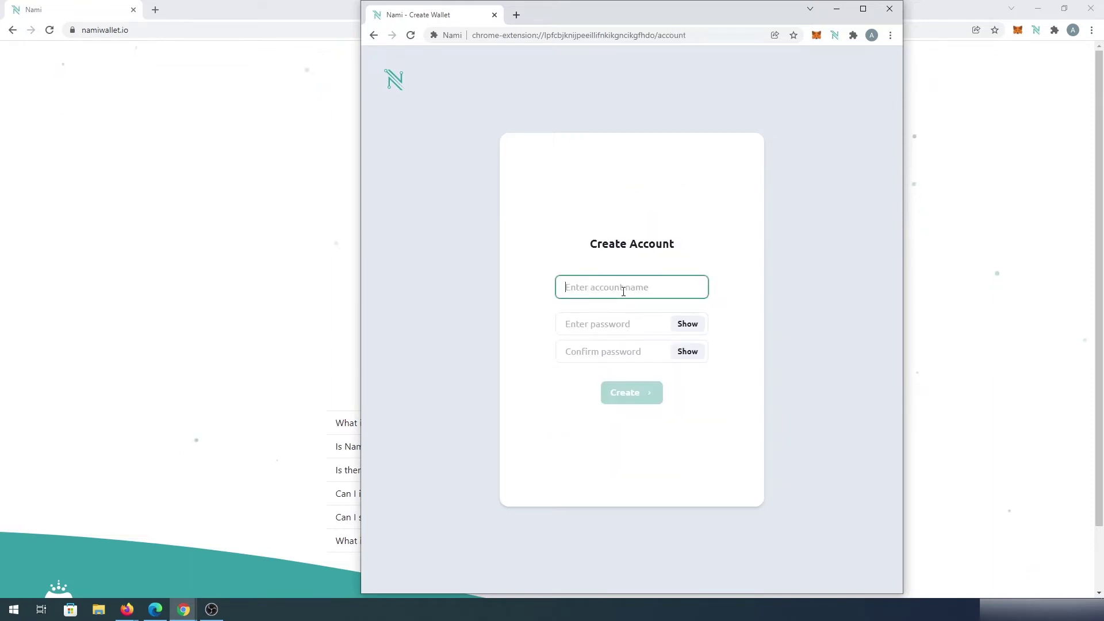
text(ada wallet)
click(608, 329)
text(********)
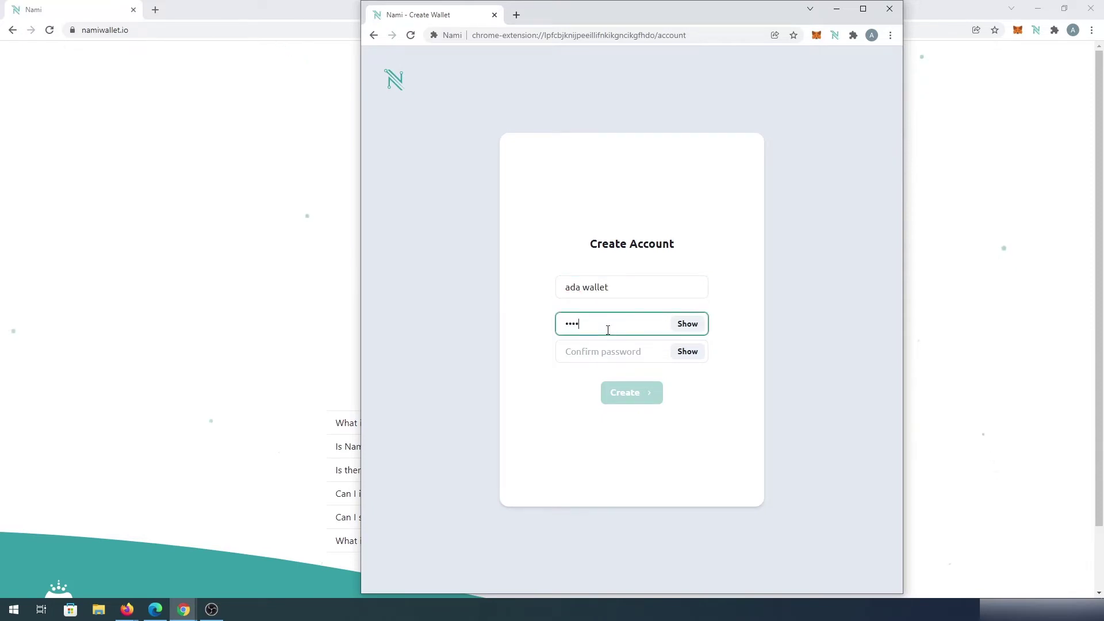
key(Tab)
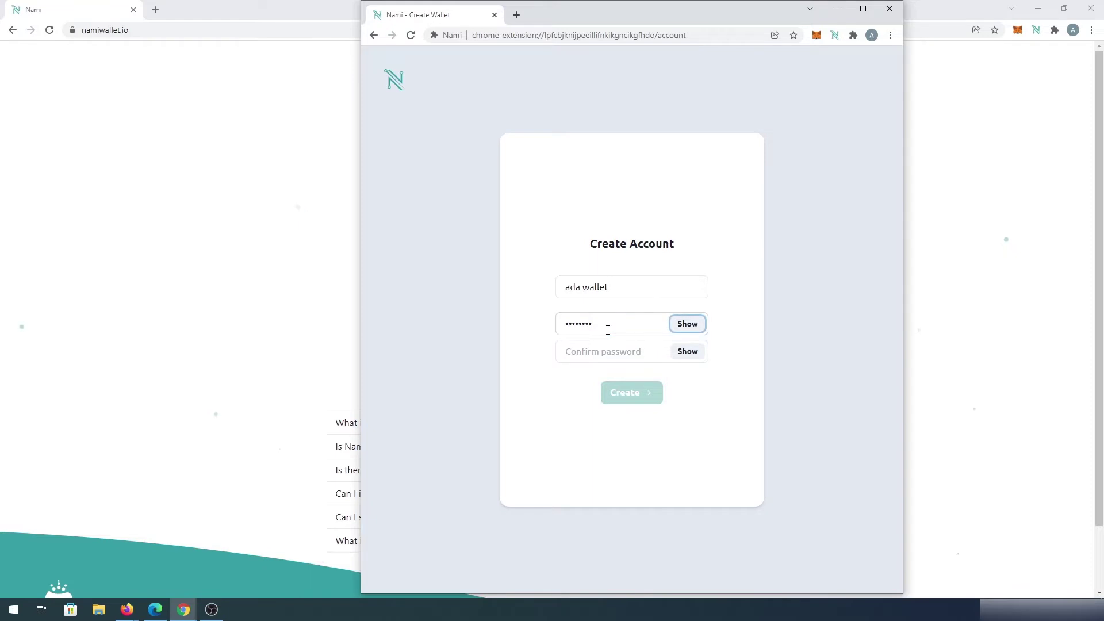
key(Tab)
text(******)
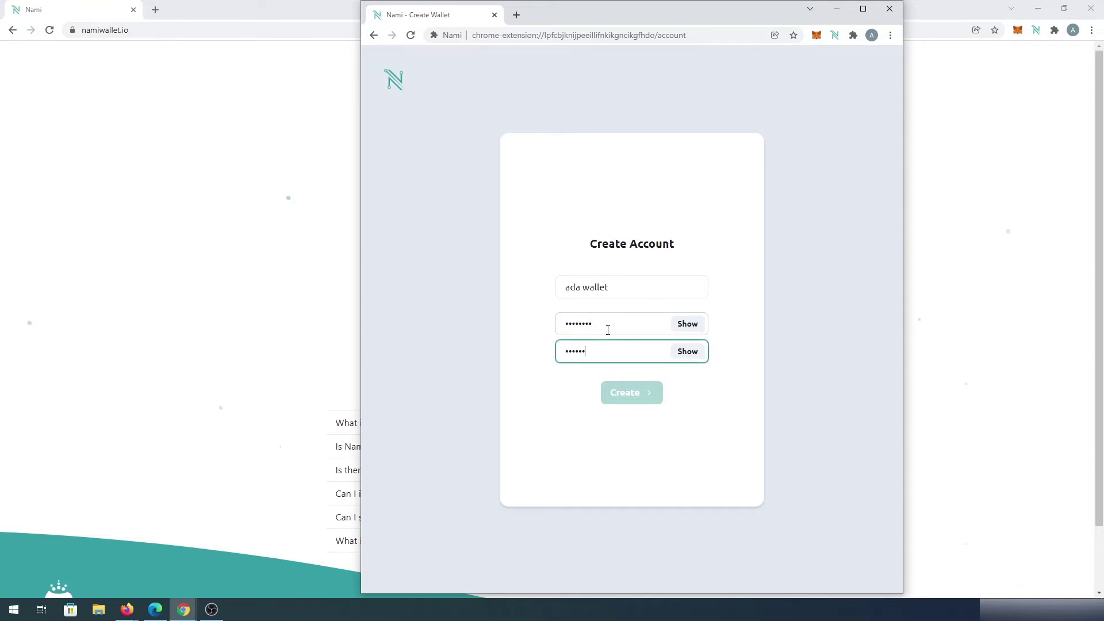
text(**)
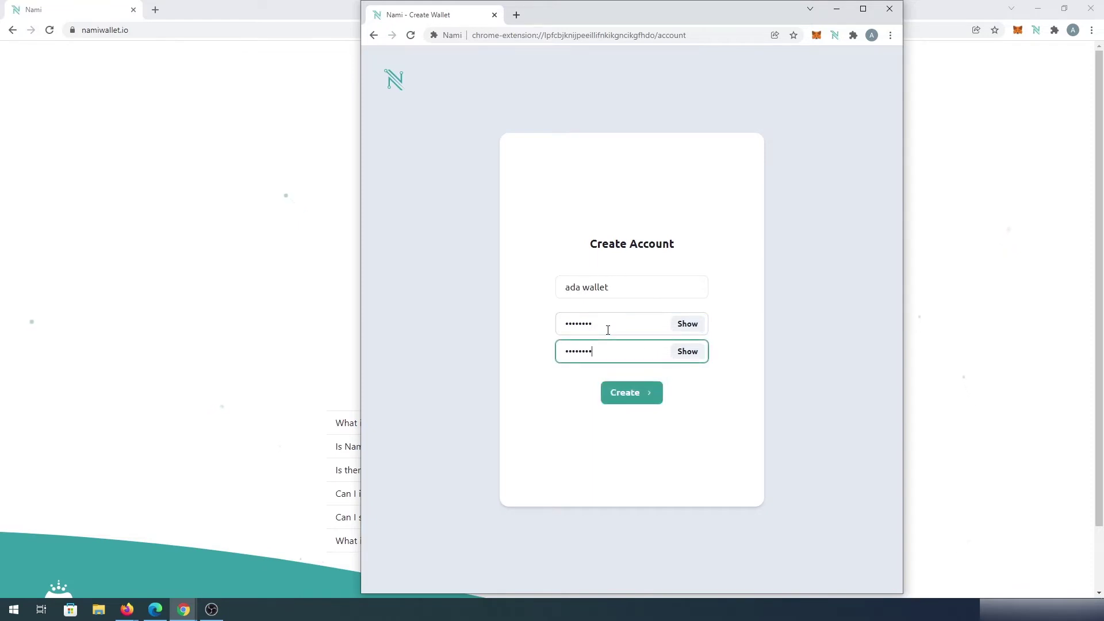
click(642, 397)
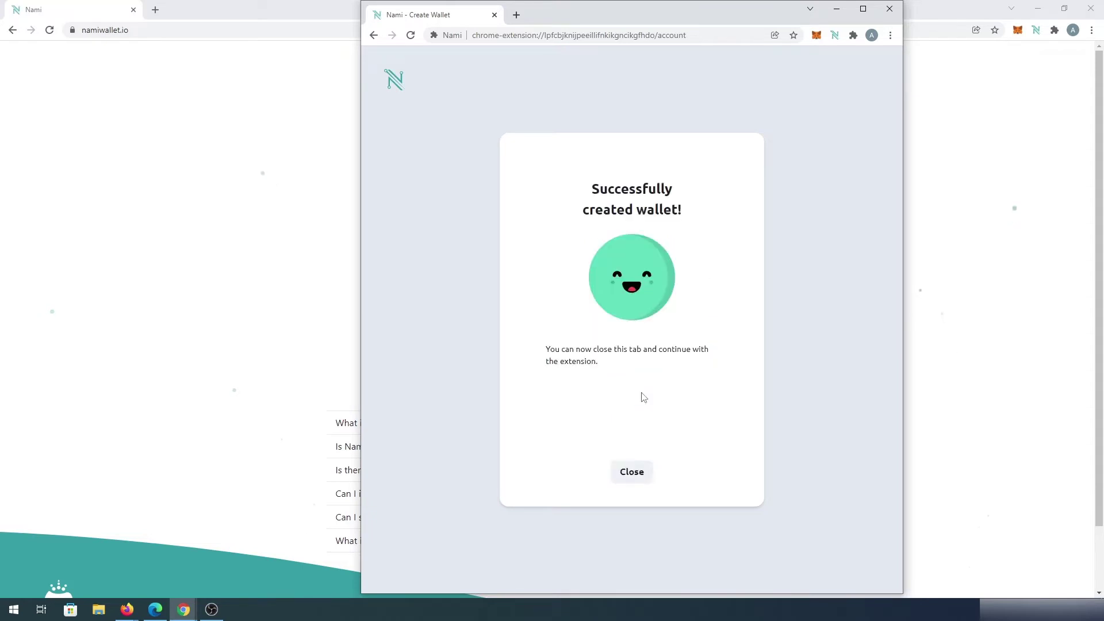
Step: Close the Nami window and reopen the popup to show the ada wallet's 0.000000 balance
click(632, 472)
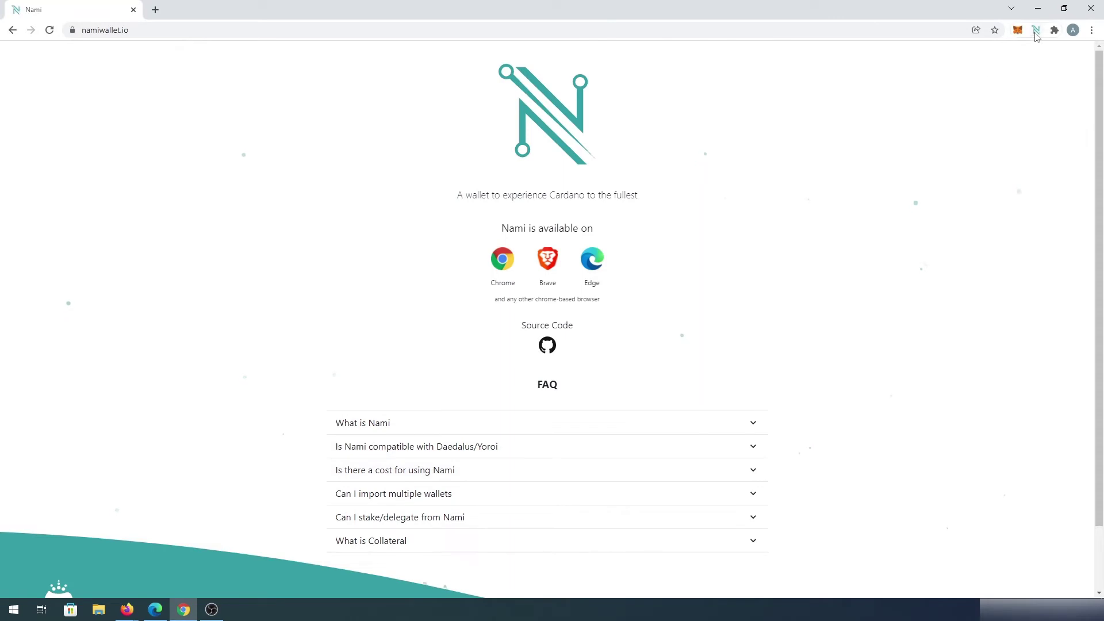
click(1036, 30)
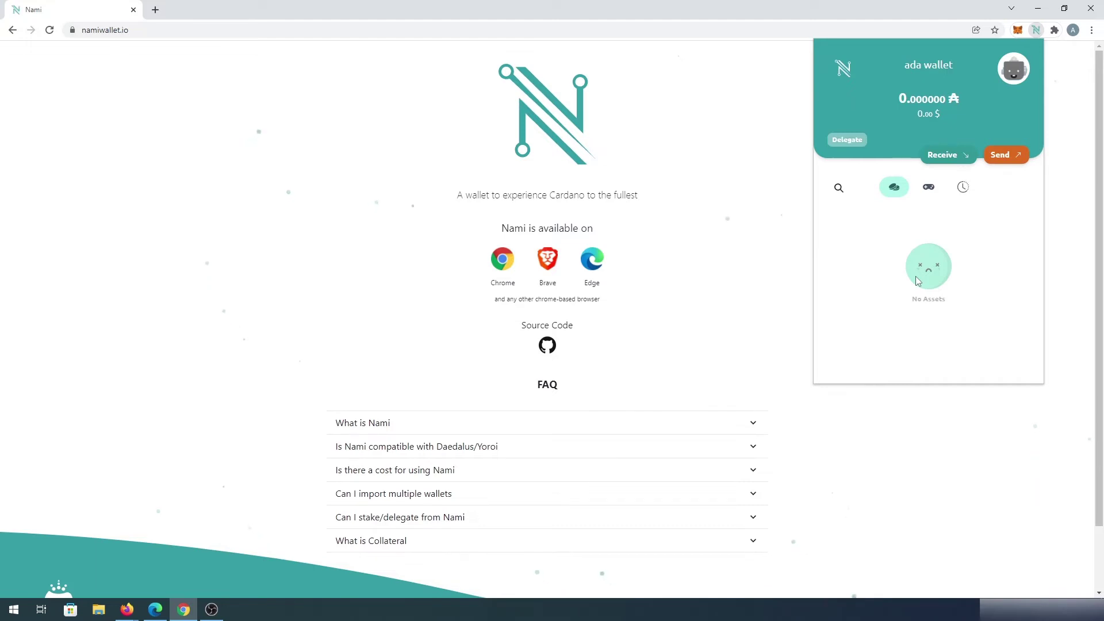
Step: Browse the Collectibles and History tabs, then copy the ada wallet's receiving address
click(930, 193)
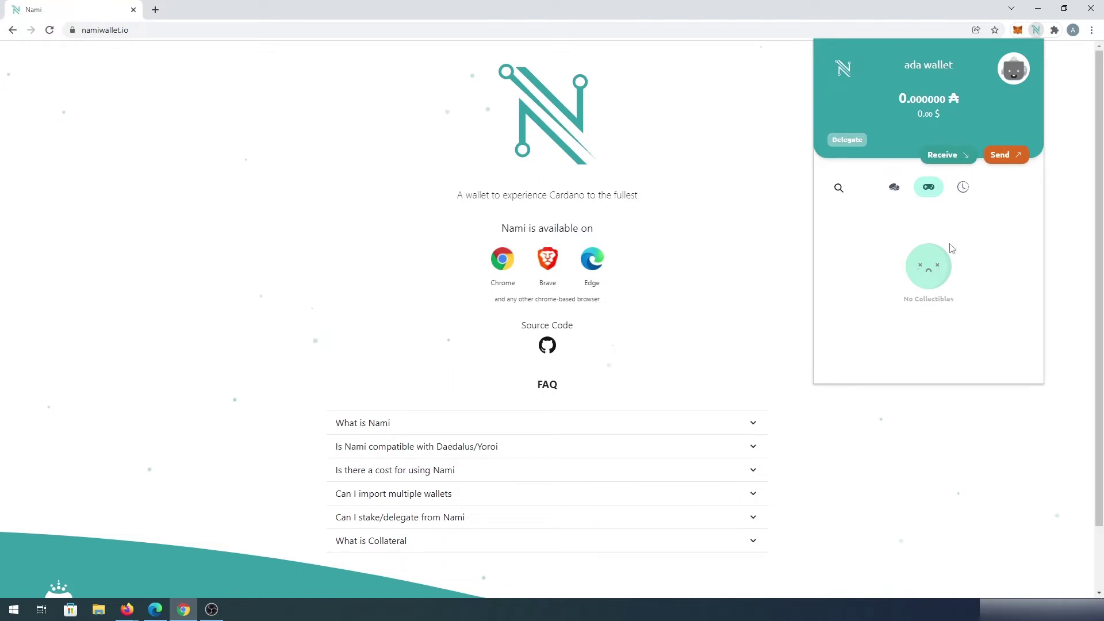
click(969, 190)
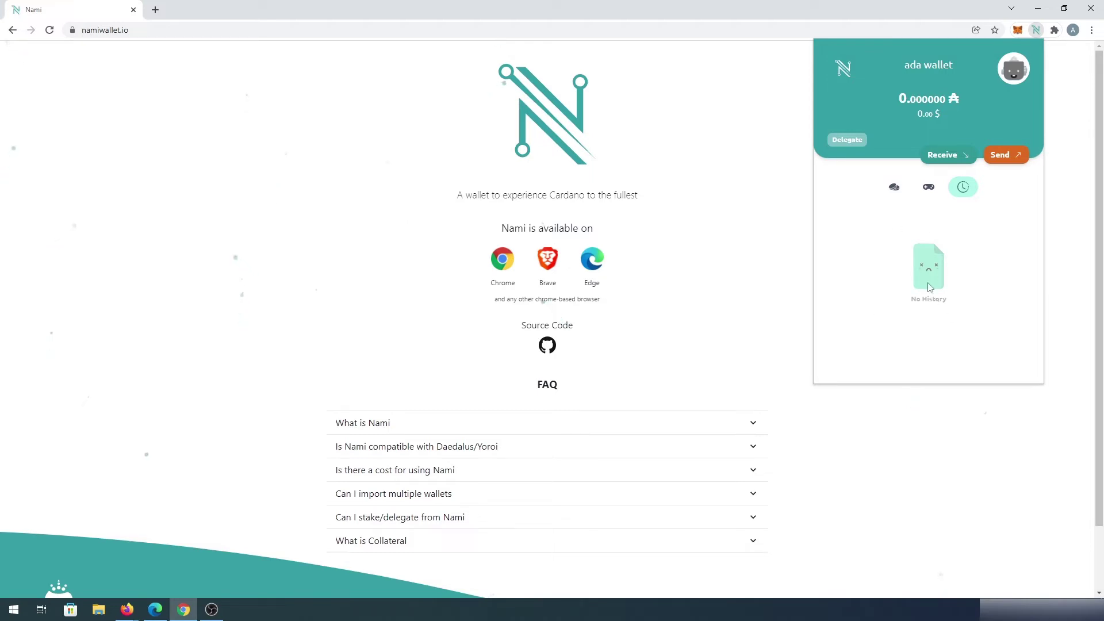
click(947, 164)
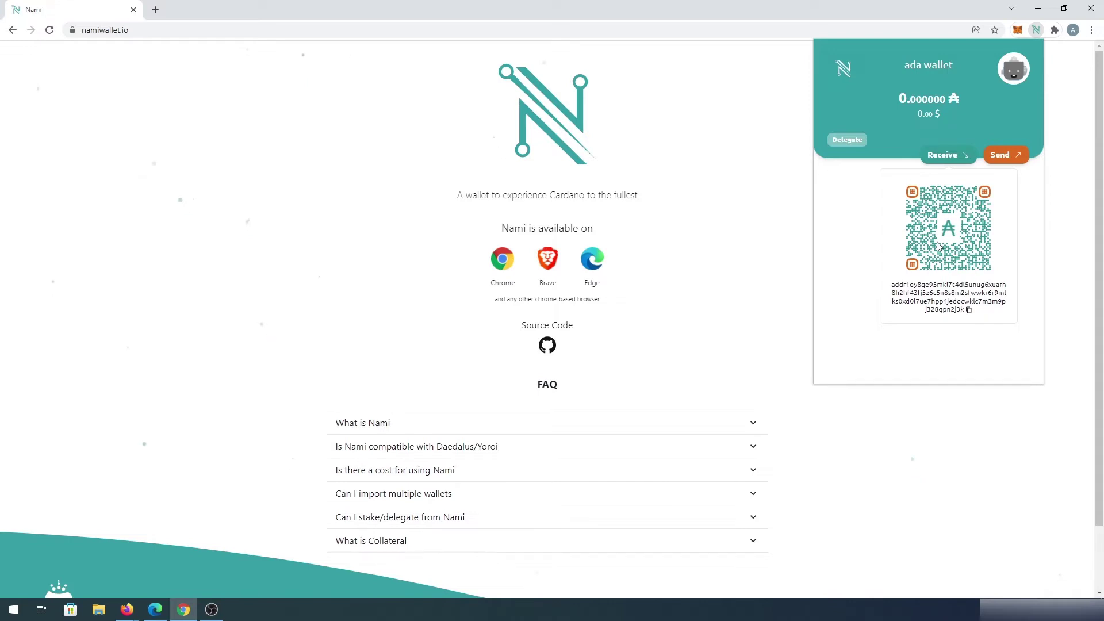
click(970, 310)
Step: Paste the copied address as a Send recipient, then abandon the form for the dashboard
click(1004, 155)
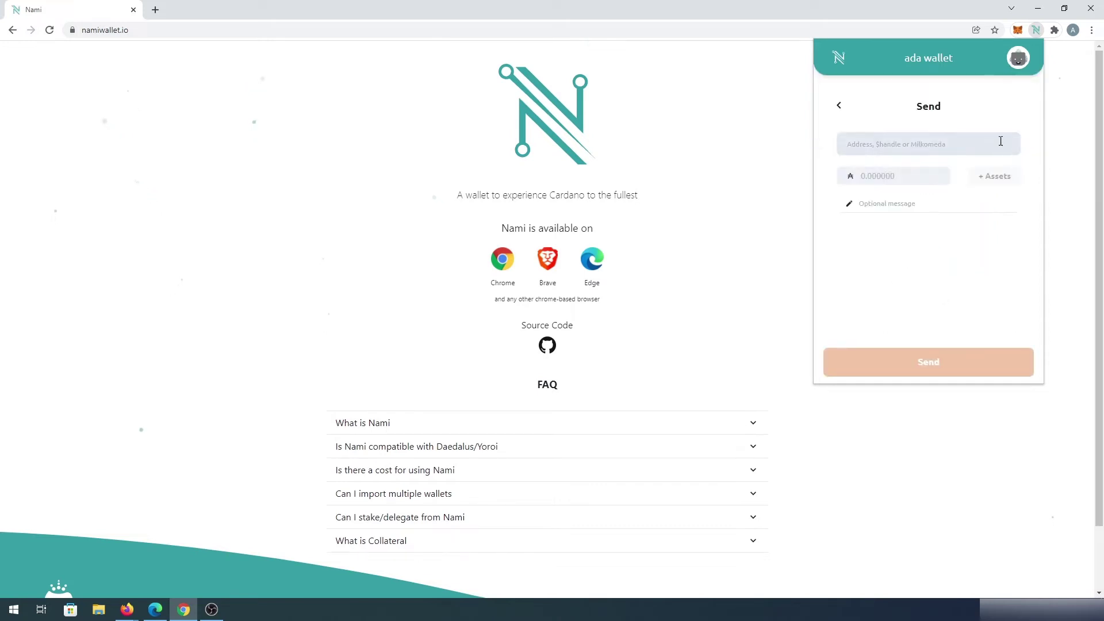
click(898, 145)
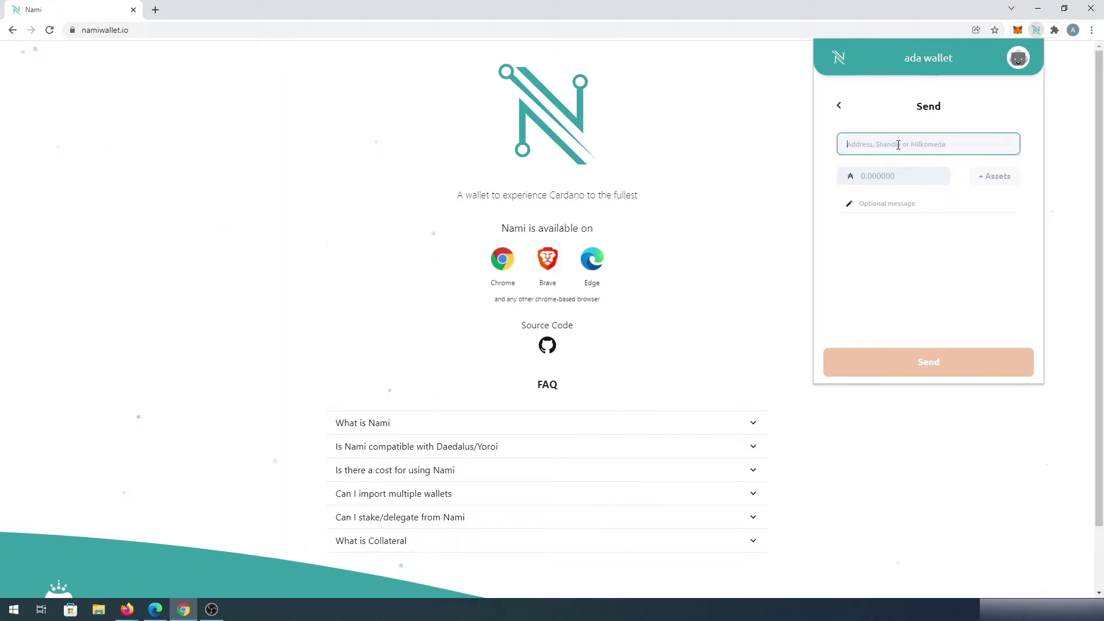
right_click(898, 145)
click(937, 234)
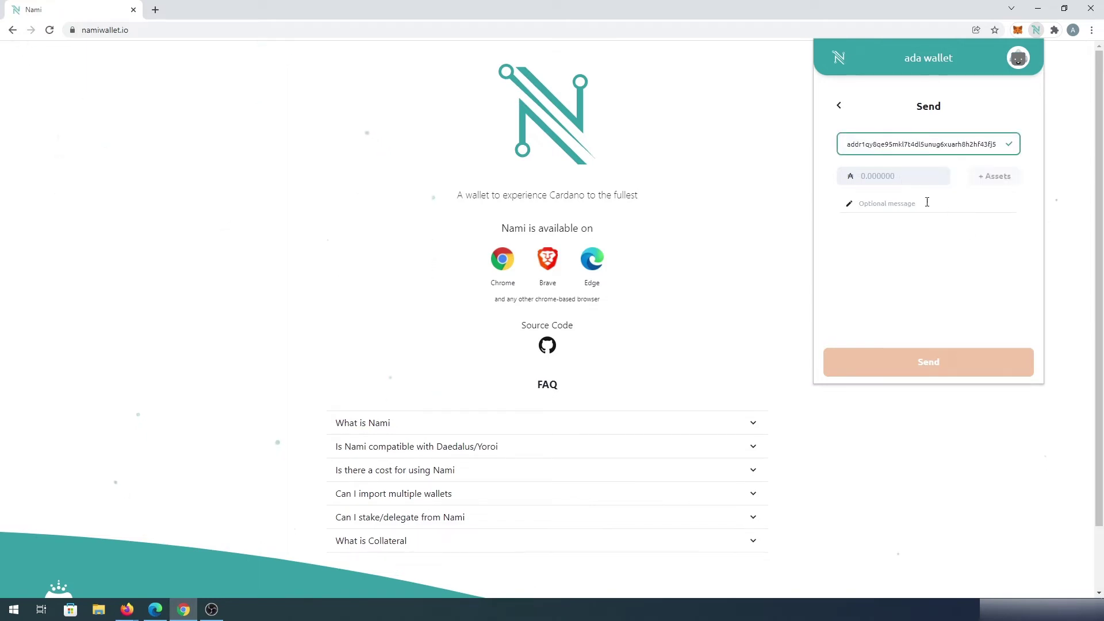
click(909, 177)
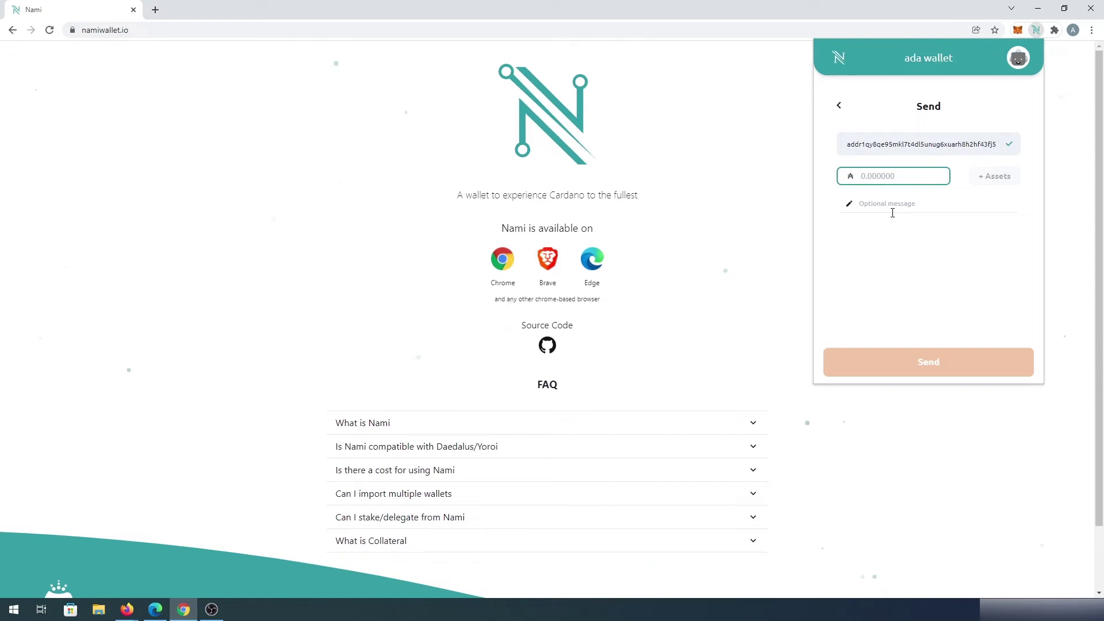
click(839, 105)
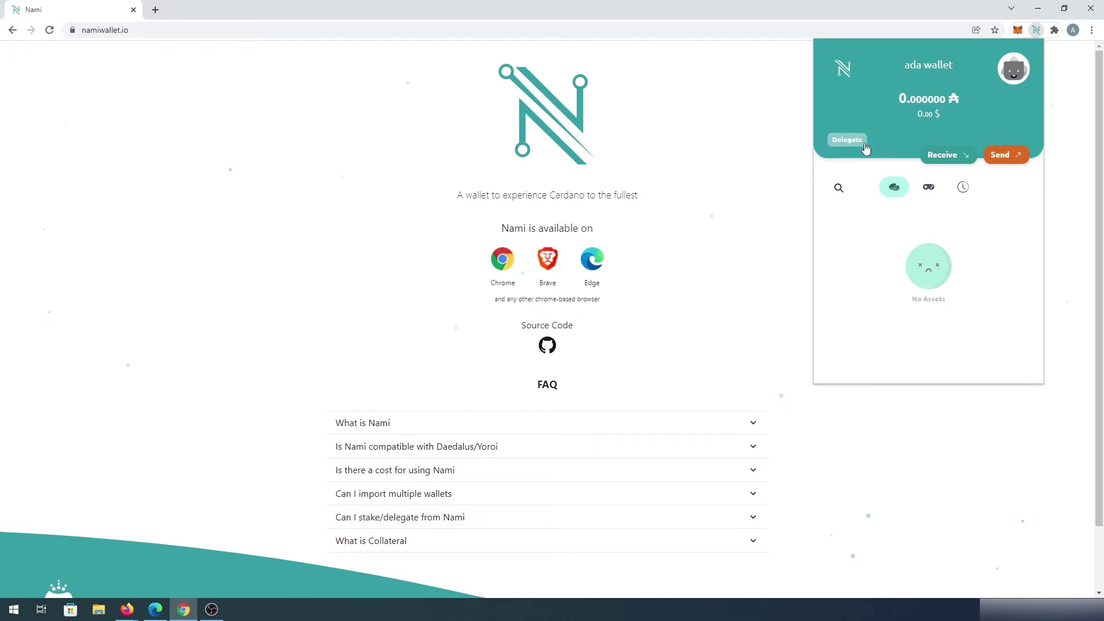
click(847, 140)
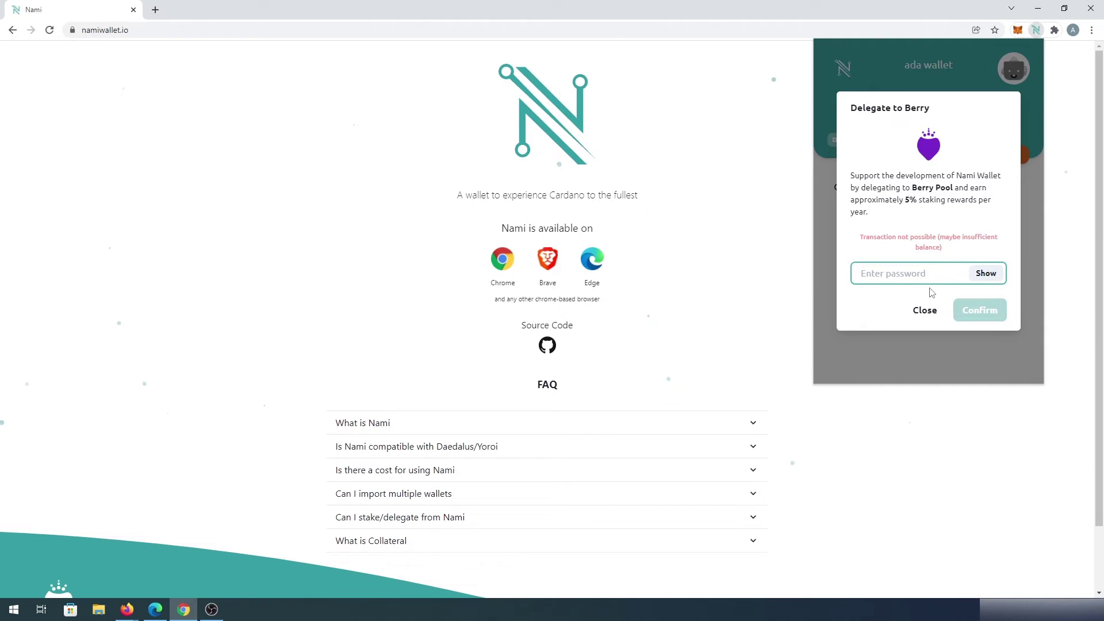
click(925, 310)
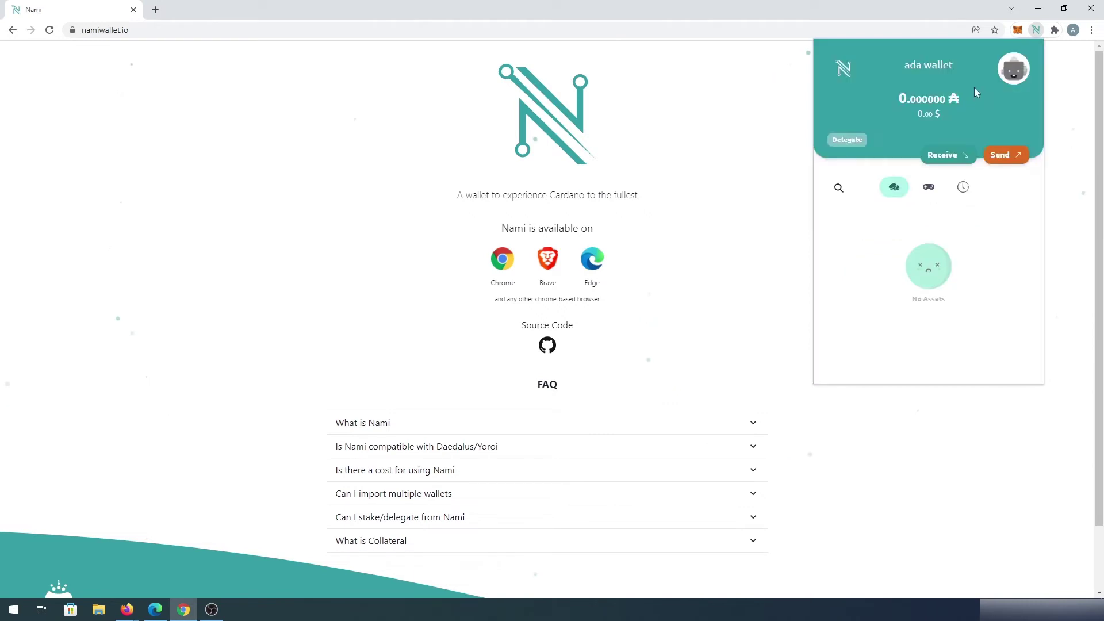
Step: Add a password-protected account named 'Second wallet' and reopen the accounts list
click(1017, 74)
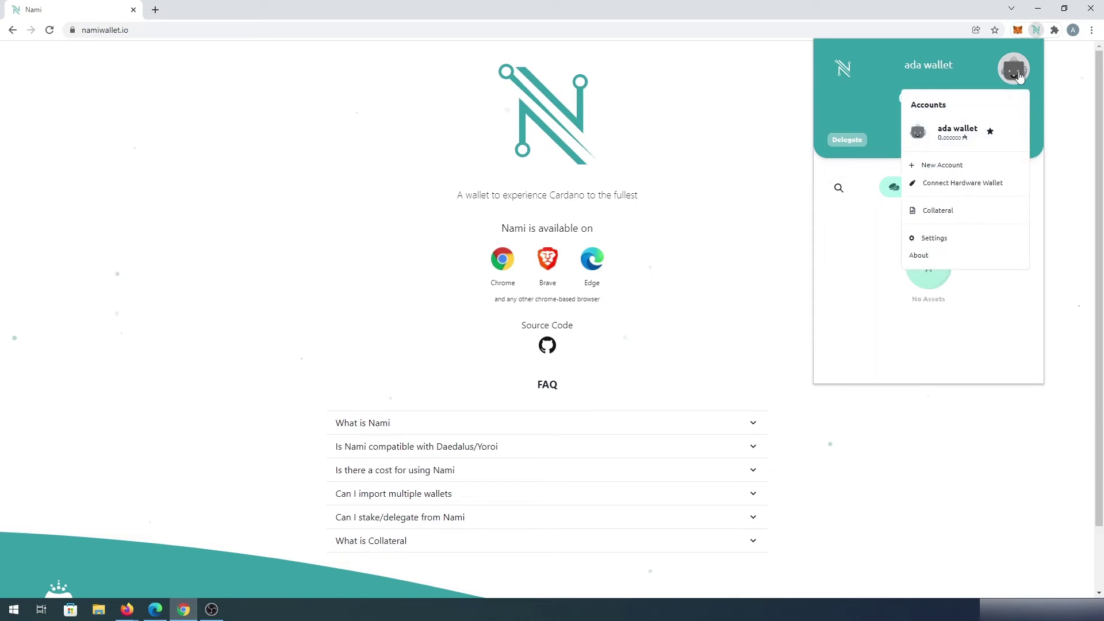
click(941, 167)
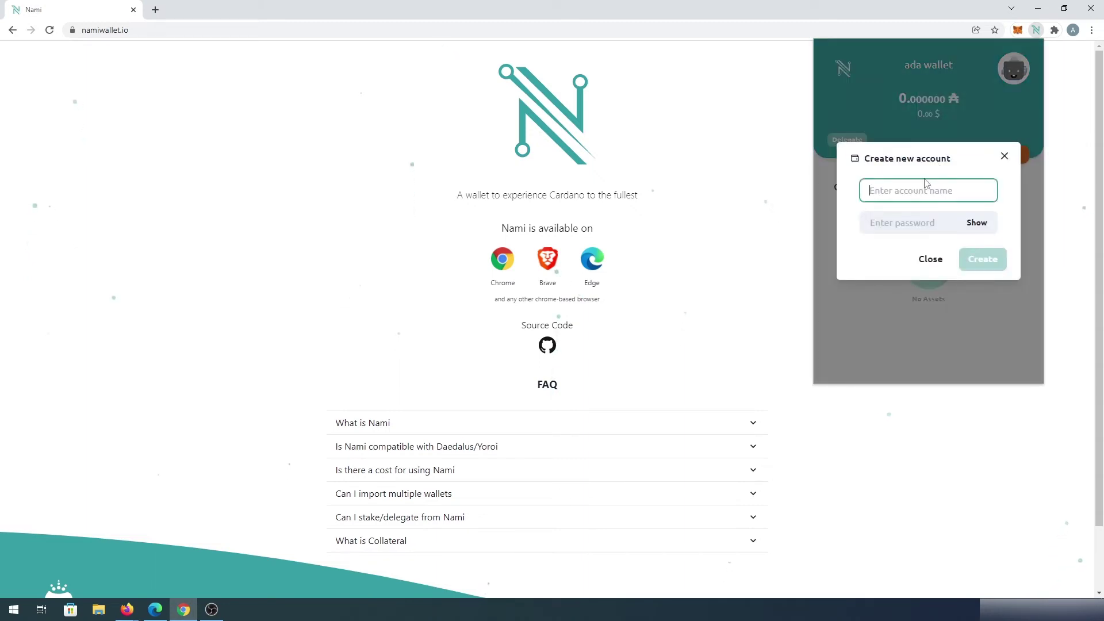
text(Second wallet)
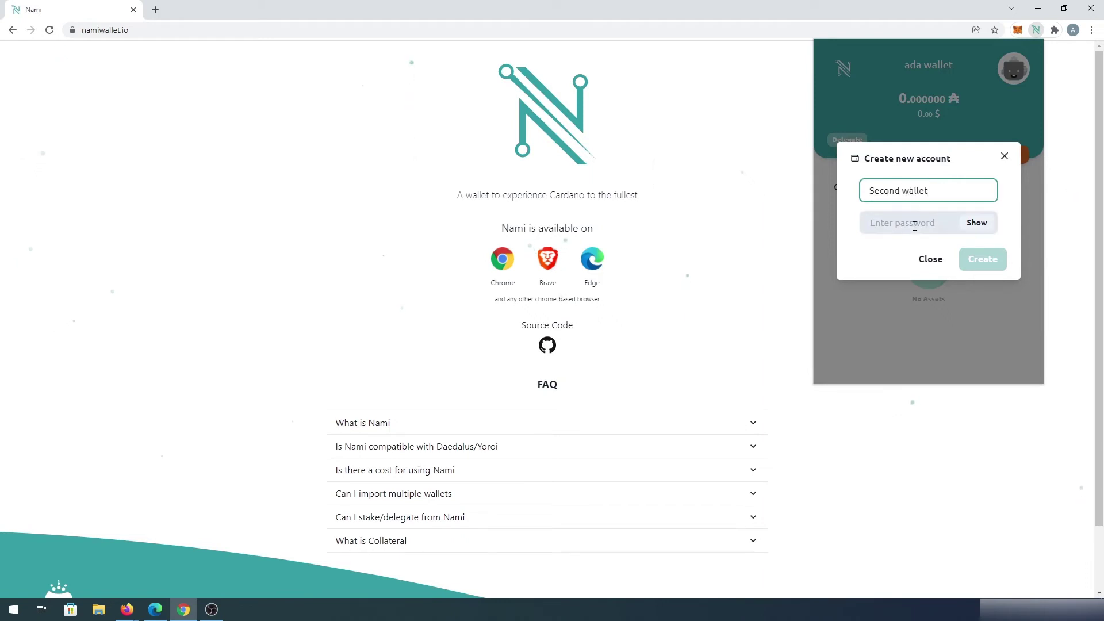
click(915, 226)
text(********)
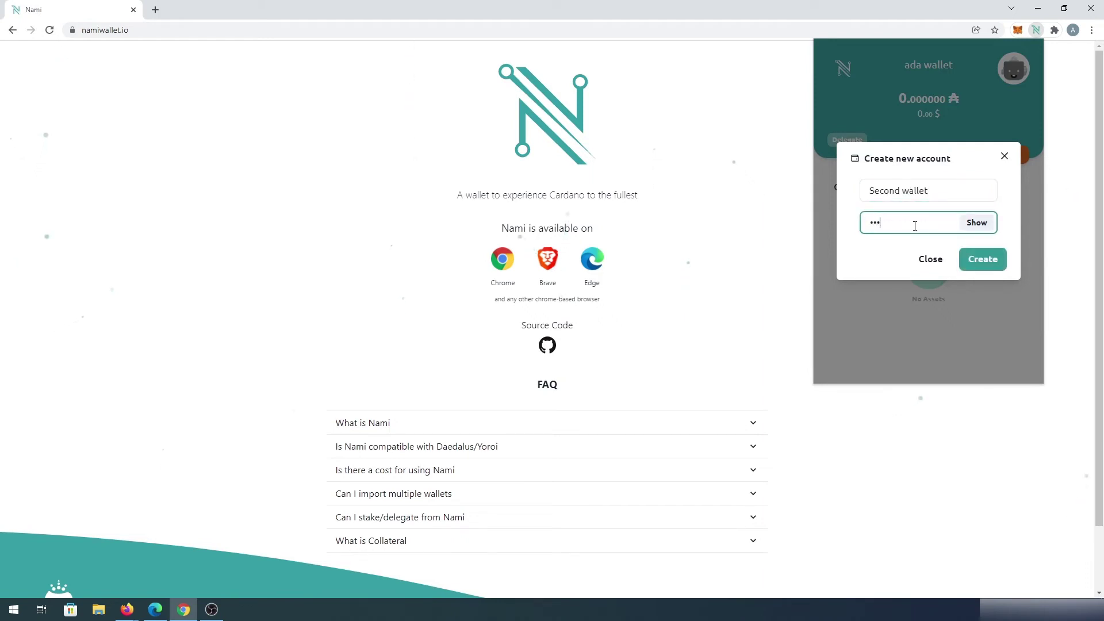
click(982, 261)
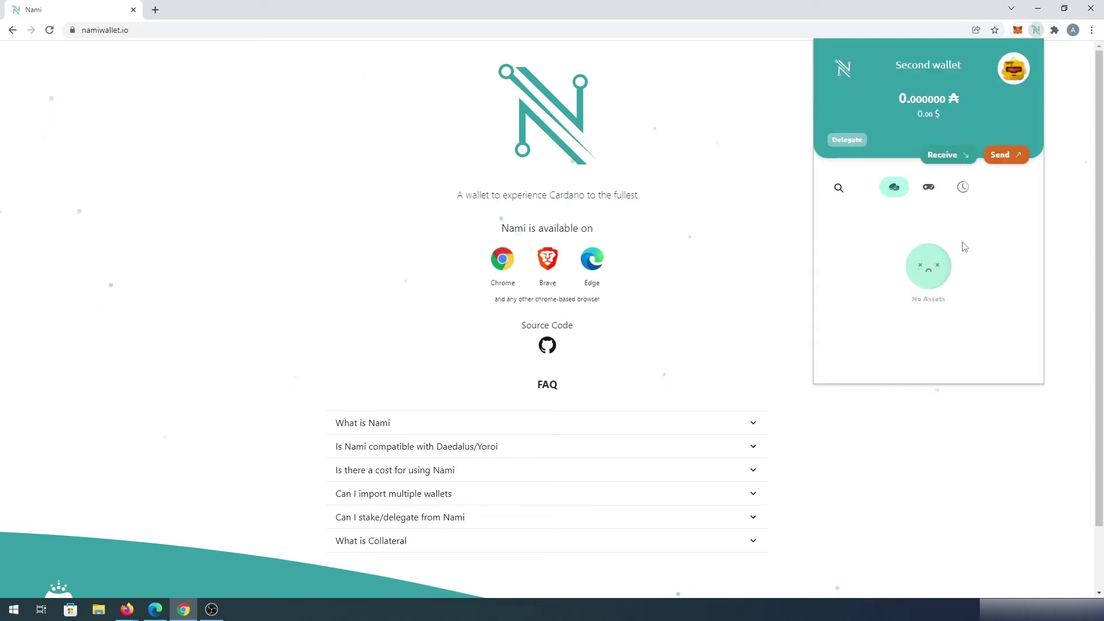
click(1016, 82)
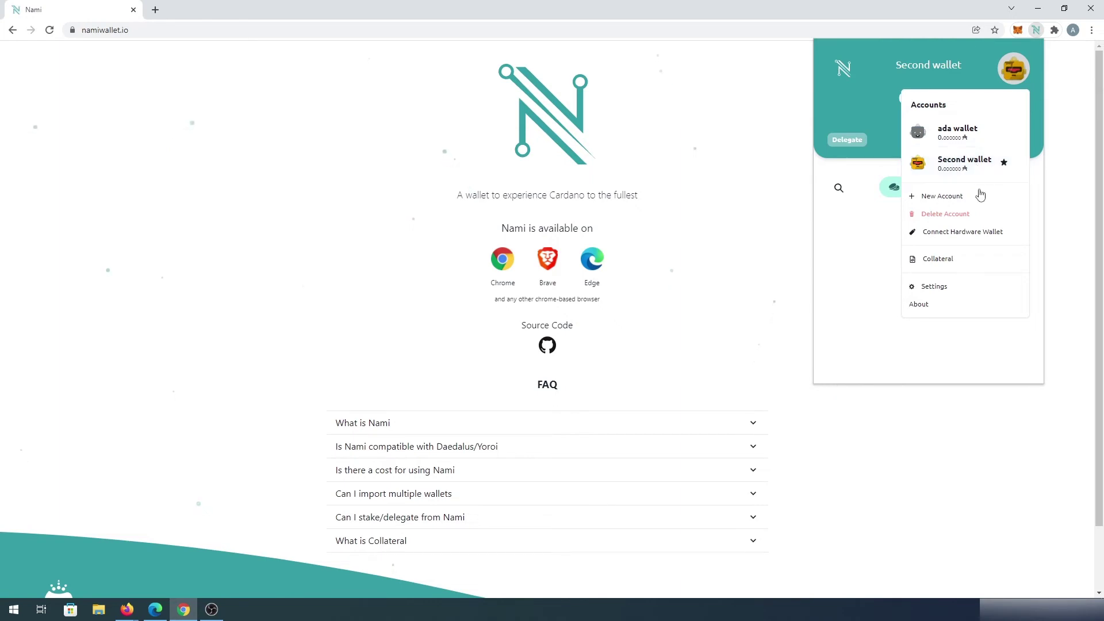
Step: Switch back to ada wallet, dismiss the hardware-wallet page unused, and reopen the accounts menu
click(960, 133)
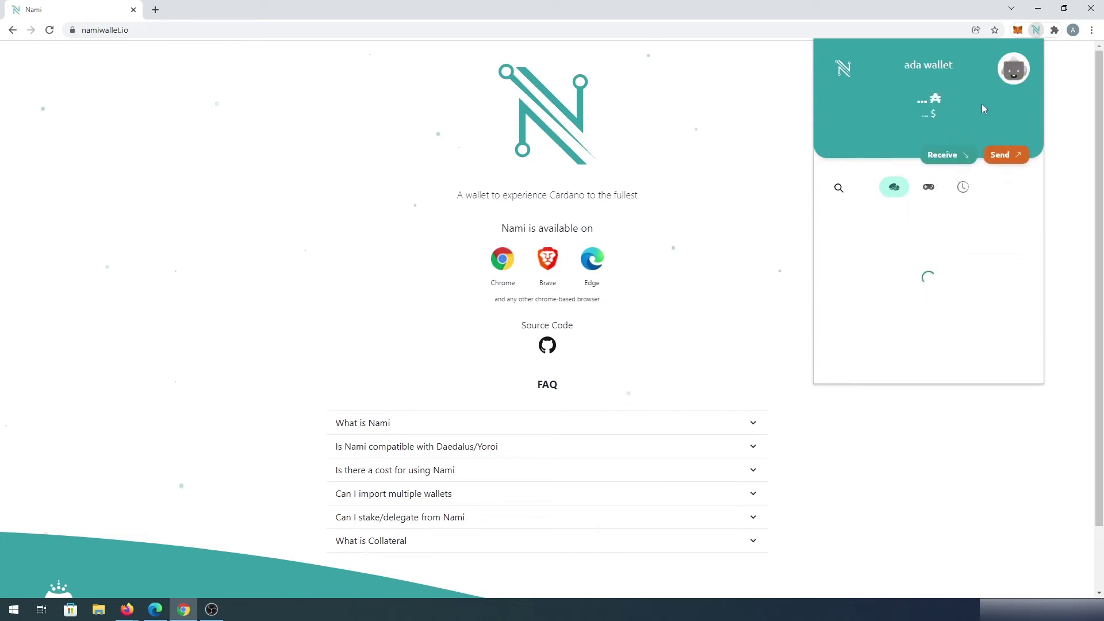
click(1014, 80)
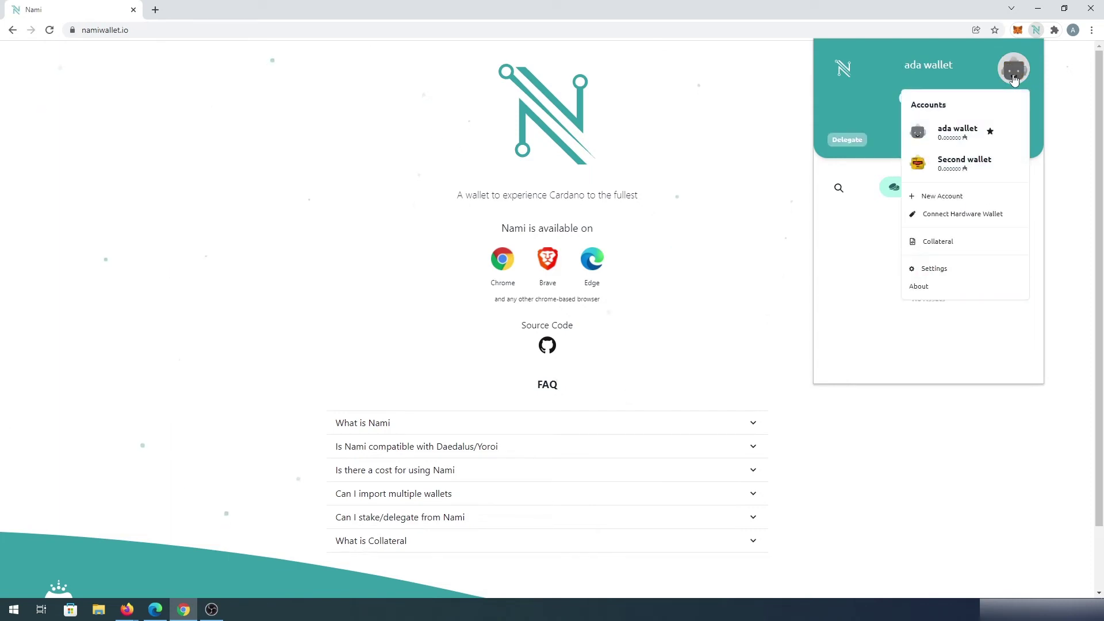
click(964, 222)
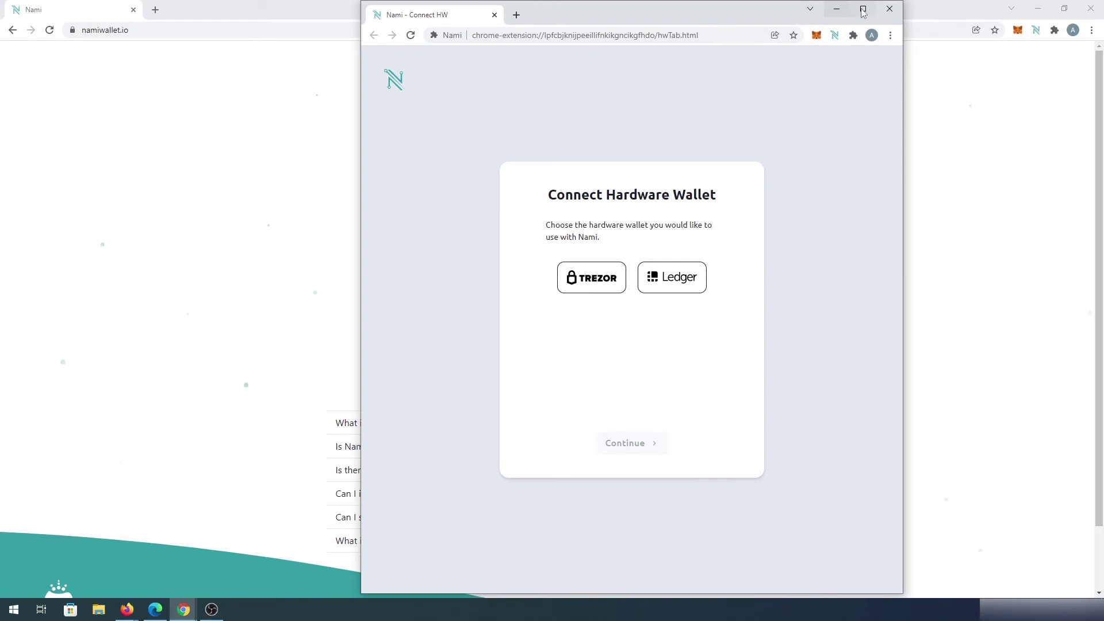
click(889, 8)
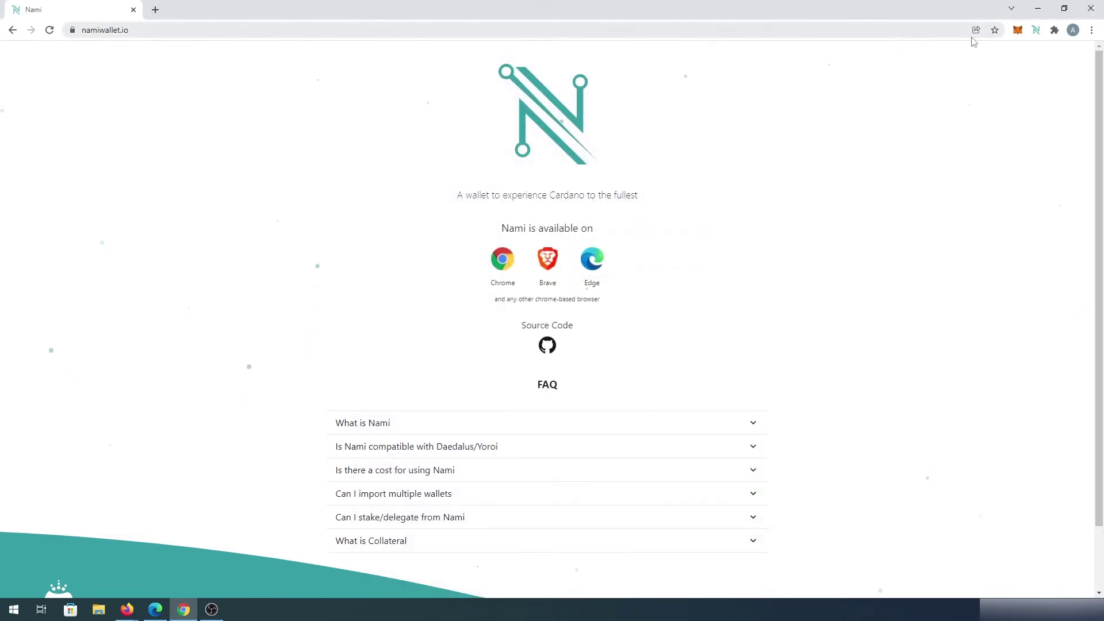
click(1037, 30)
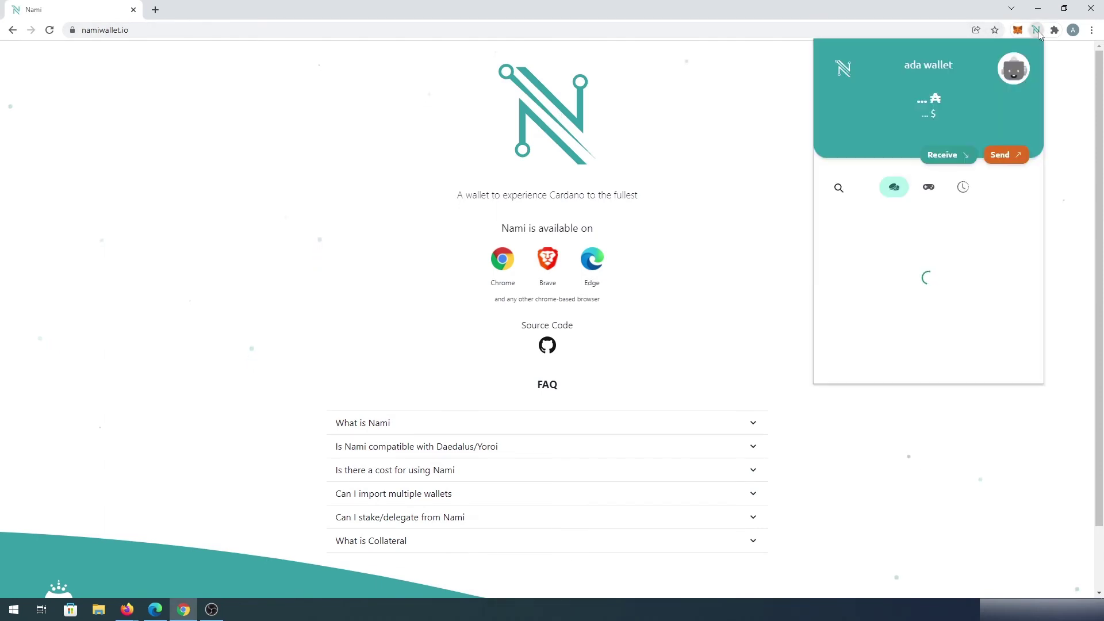
click(1014, 68)
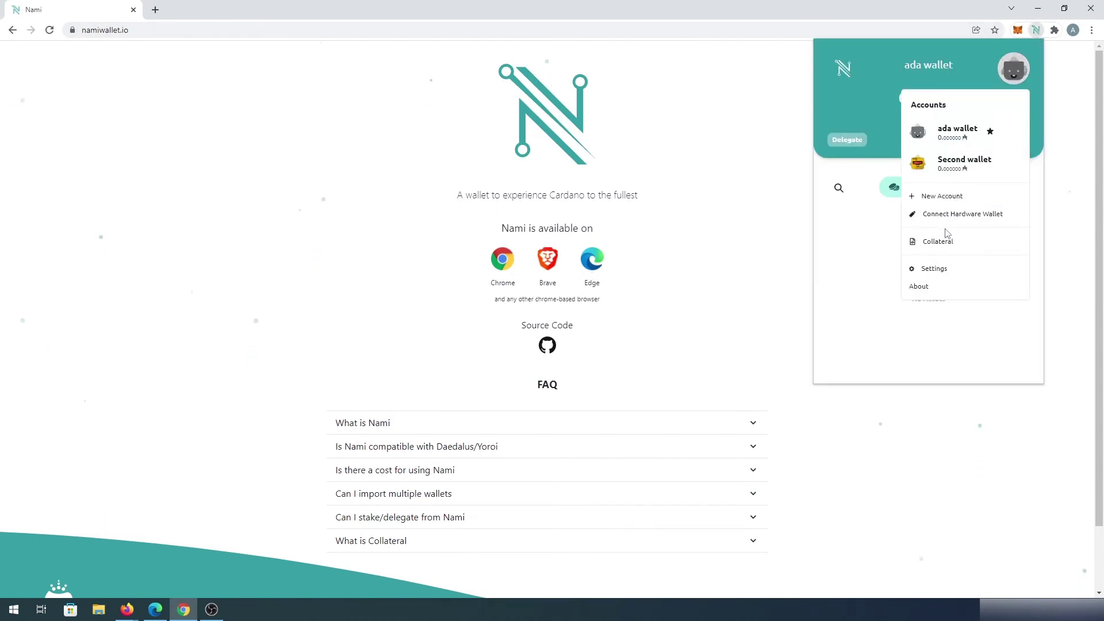
click(942, 250)
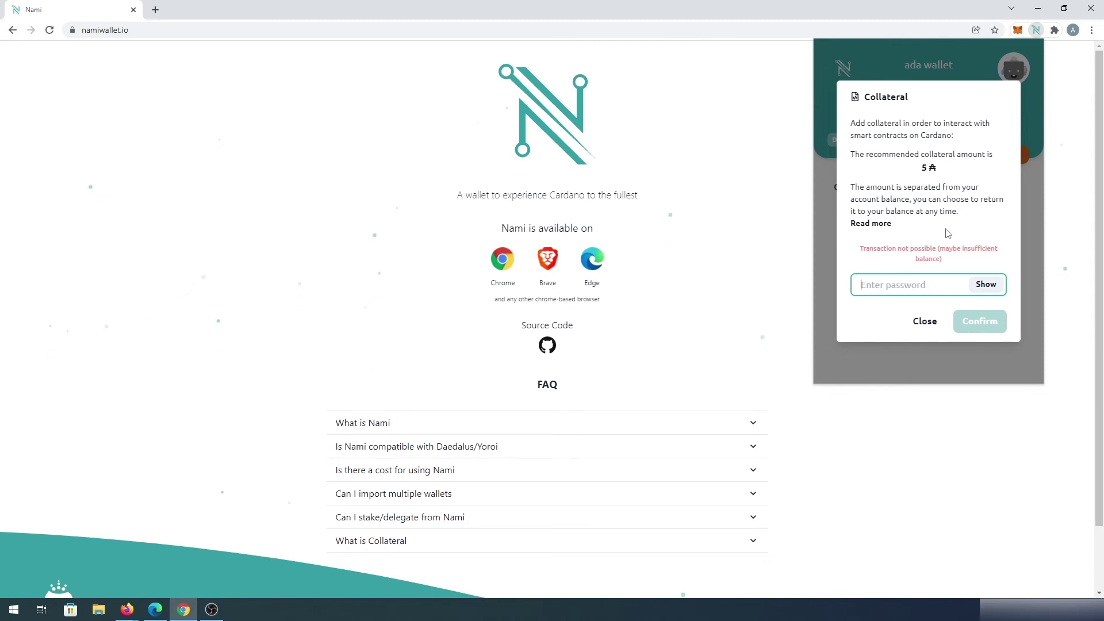
click(932, 321)
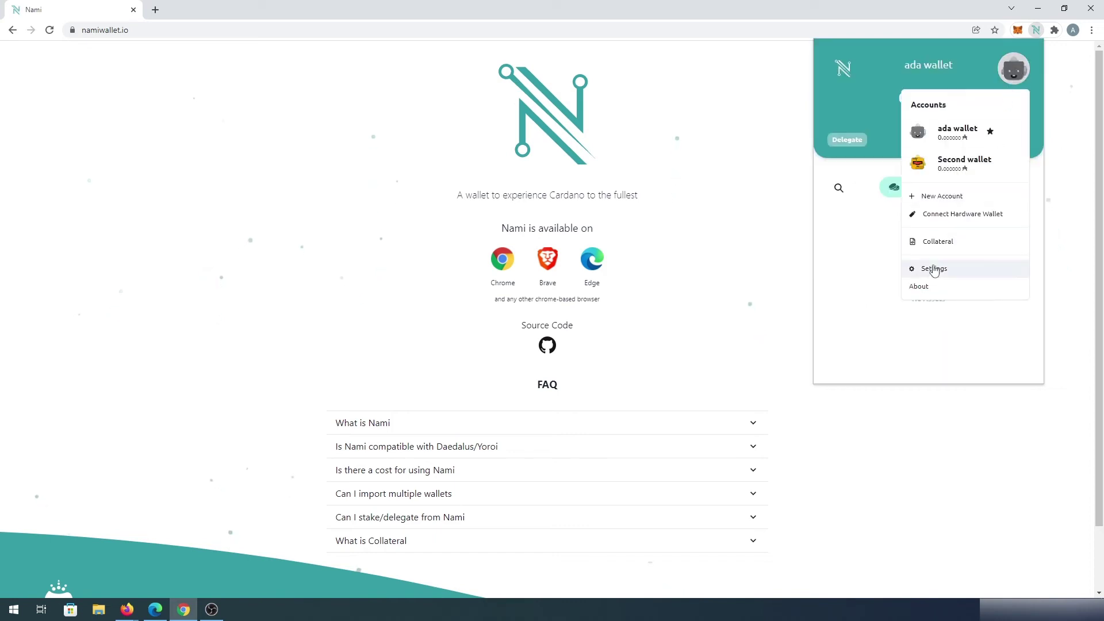
Step: In General settings, regenerate the avatar until it turns purple and switch to the Dark theme
click(933, 268)
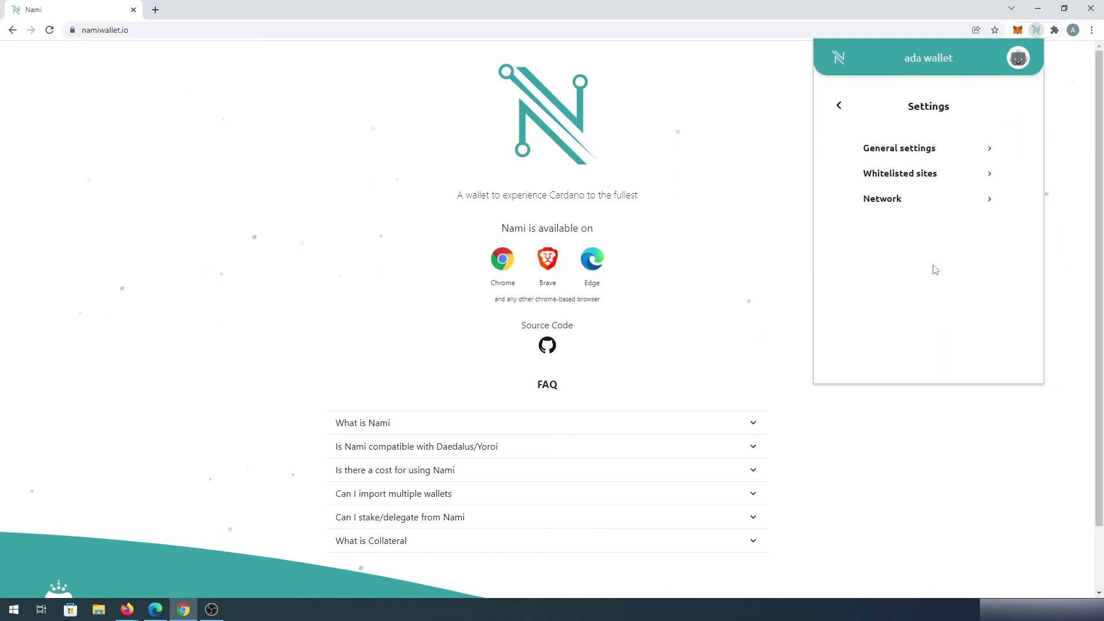
click(911, 154)
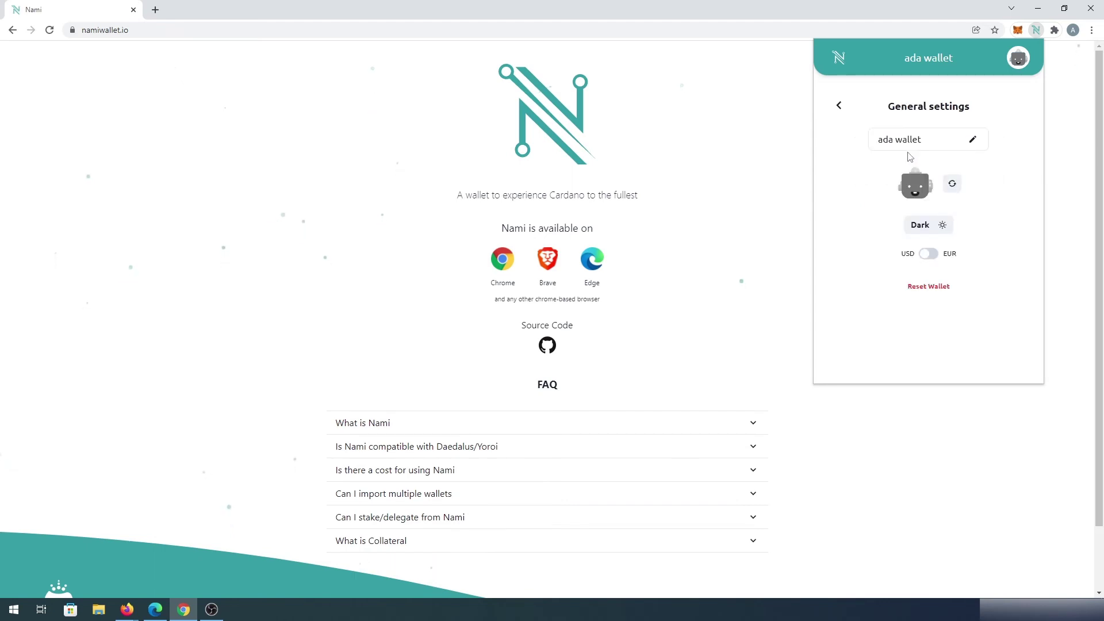
click(954, 184)
click(956, 184)
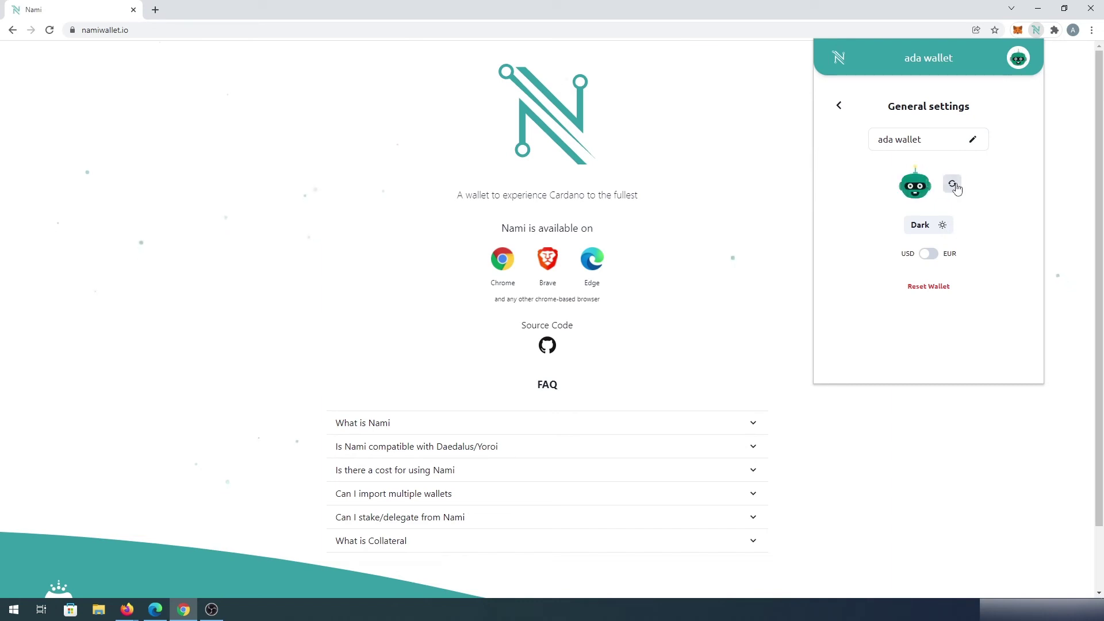
click(955, 184)
click(955, 184)
click(955, 184)
click(954, 184)
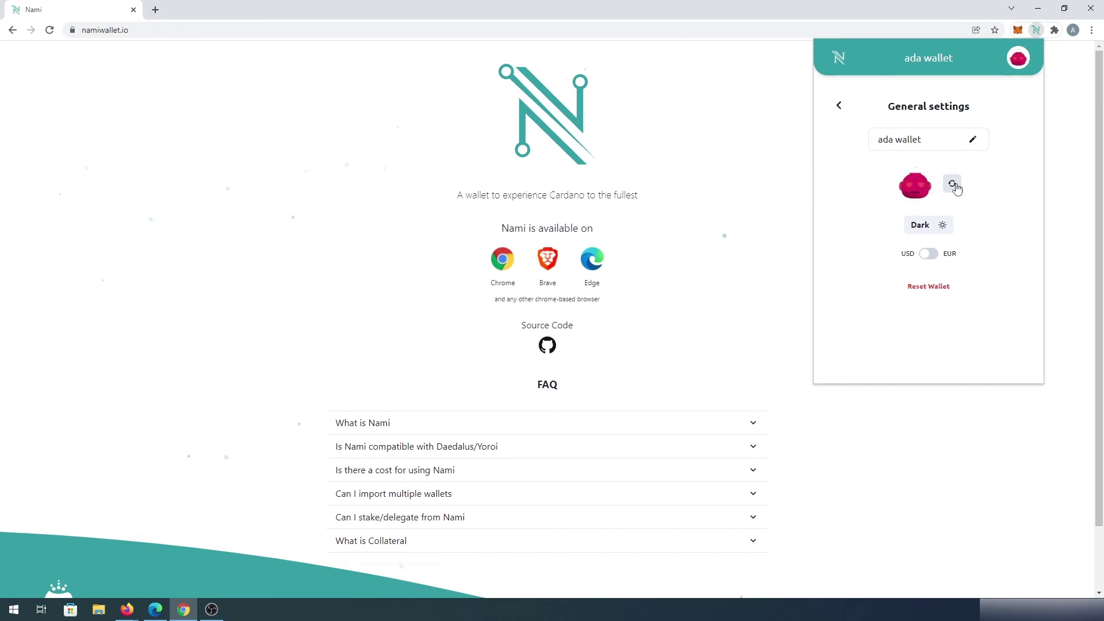
click(954, 184)
click(943, 227)
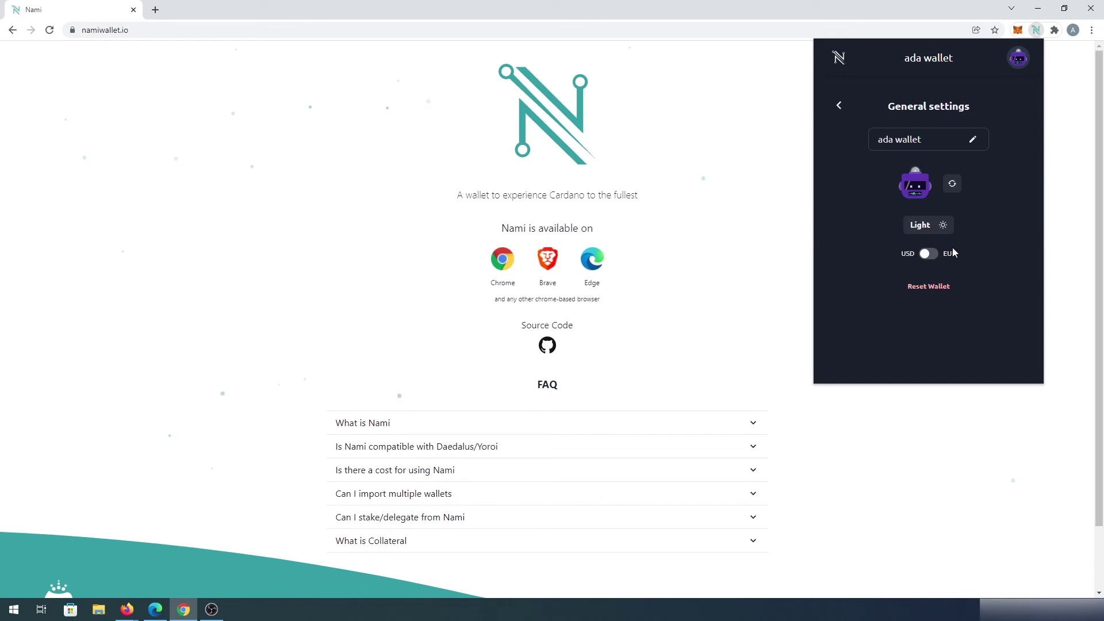
click(839, 105)
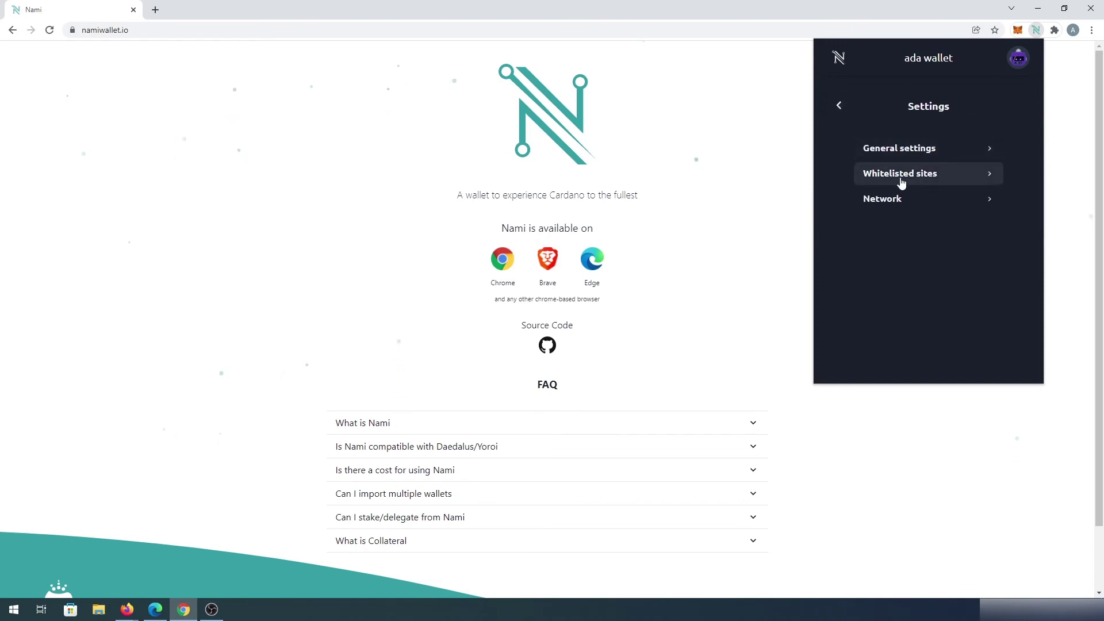
Step: From the whitelisted sites, connect SundaeSwap to Nami, accepting its terms and granting wallet access
click(983, 179)
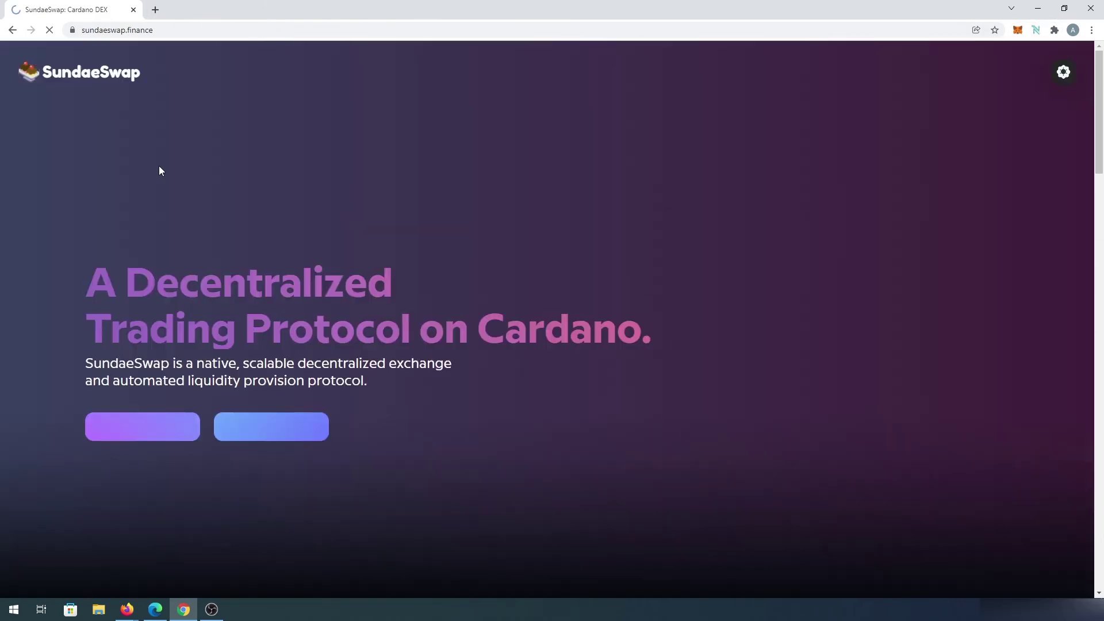
click(151, 439)
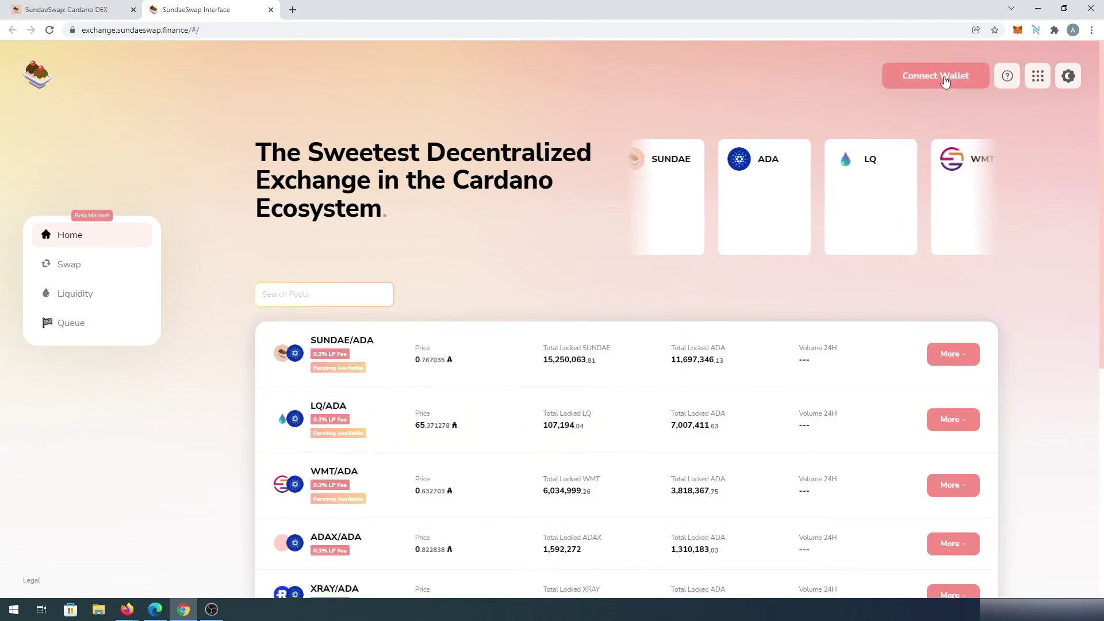
click(944, 82)
click(481, 347)
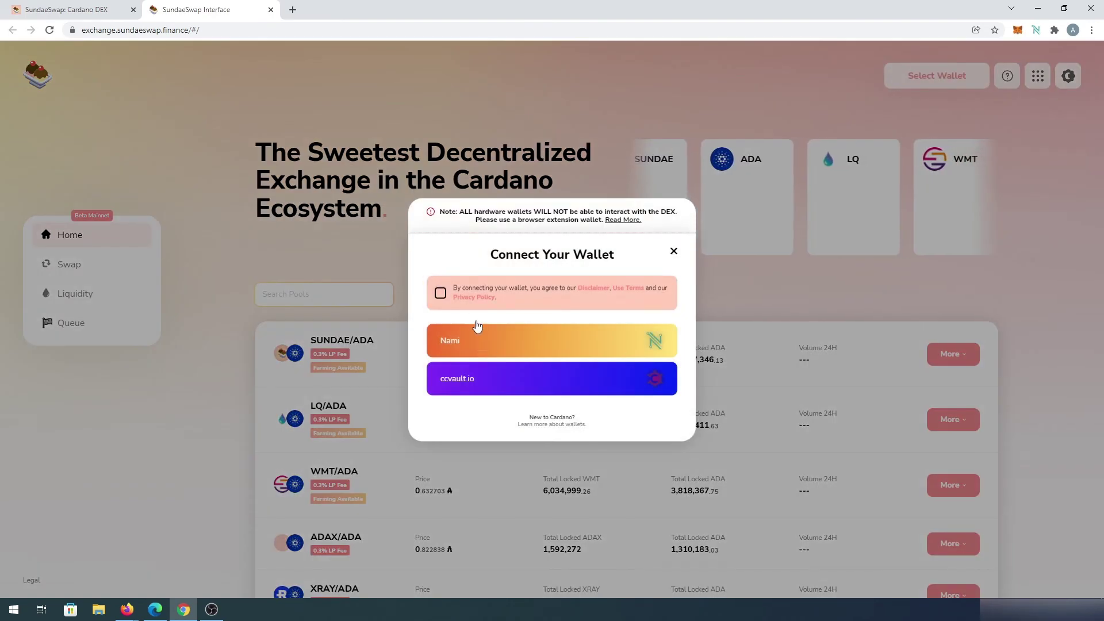
click(440, 292)
click(469, 344)
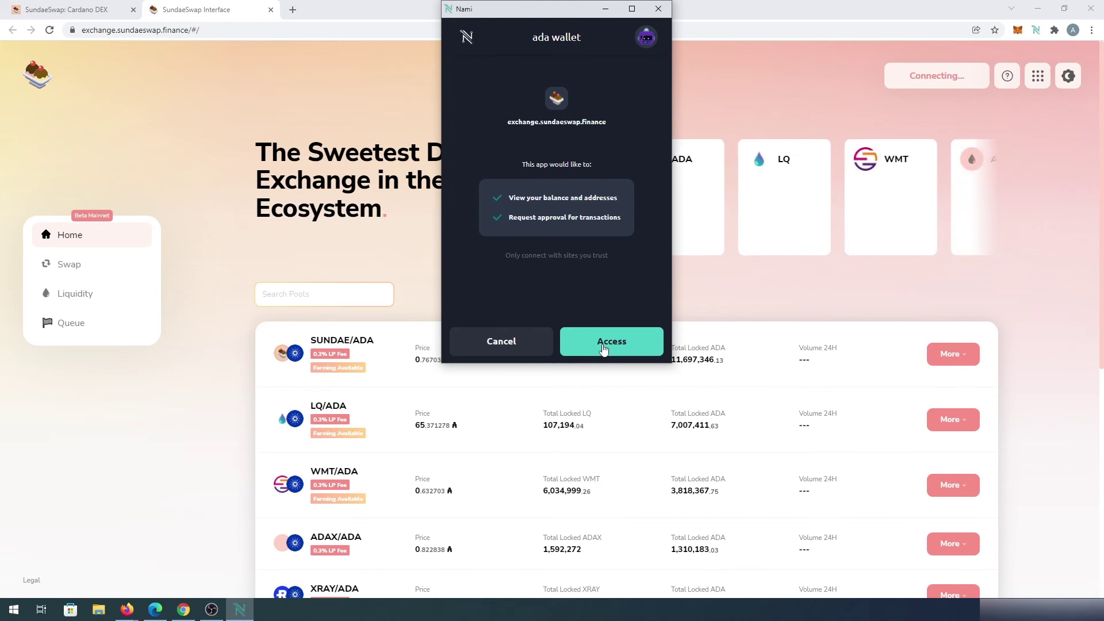
click(603, 349)
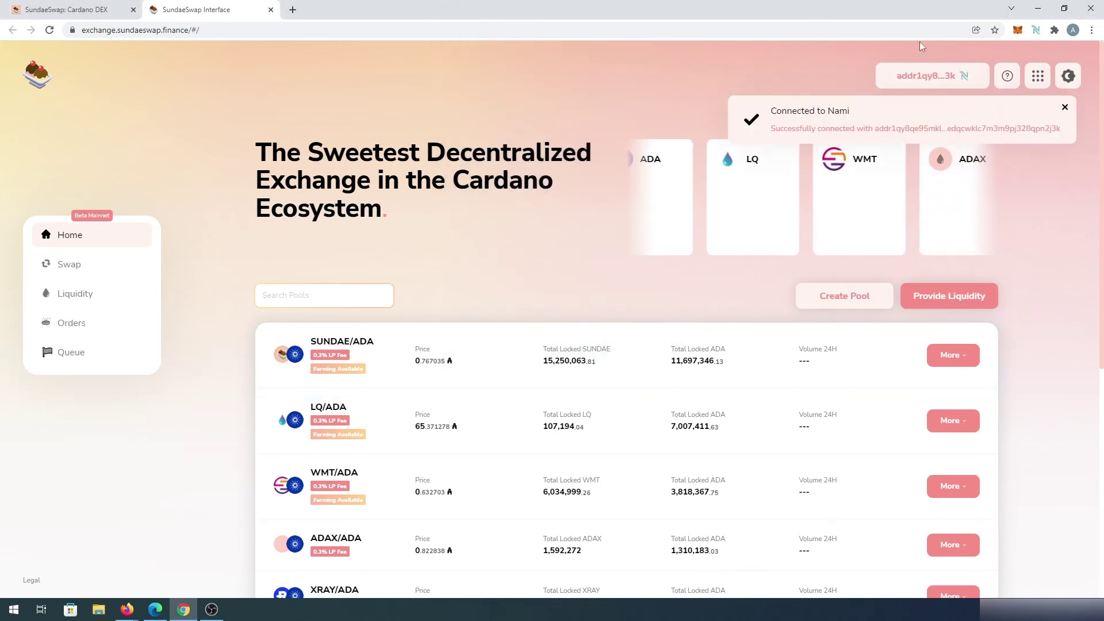
Step: Open the Whitelisted sites list in Nami Wallet's settings
click(1036, 30)
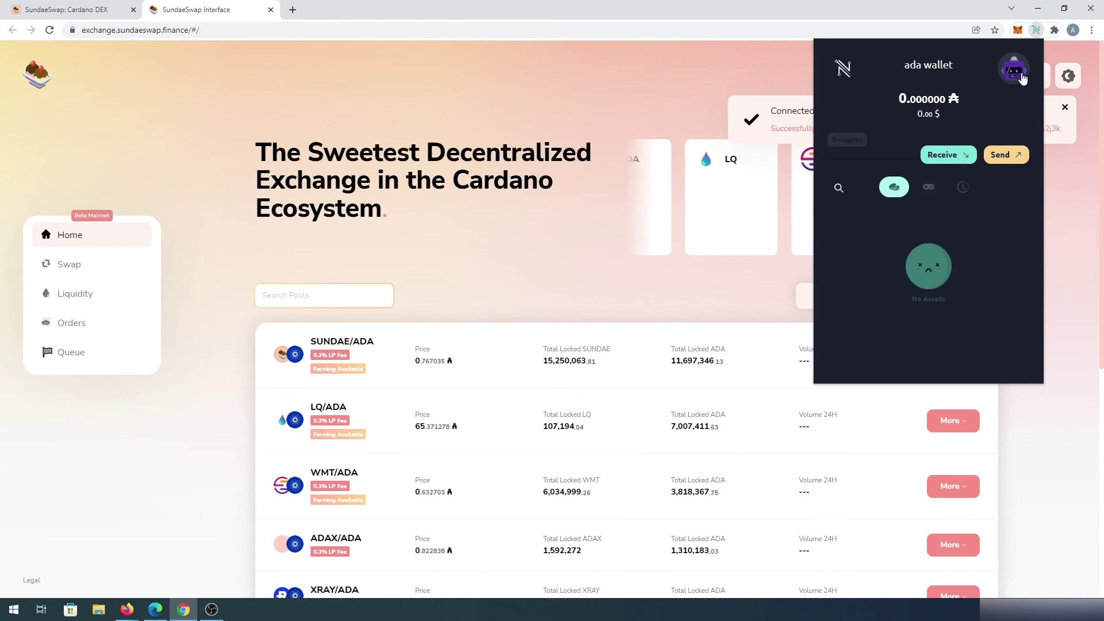
click(1014, 70)
click(934, 268)
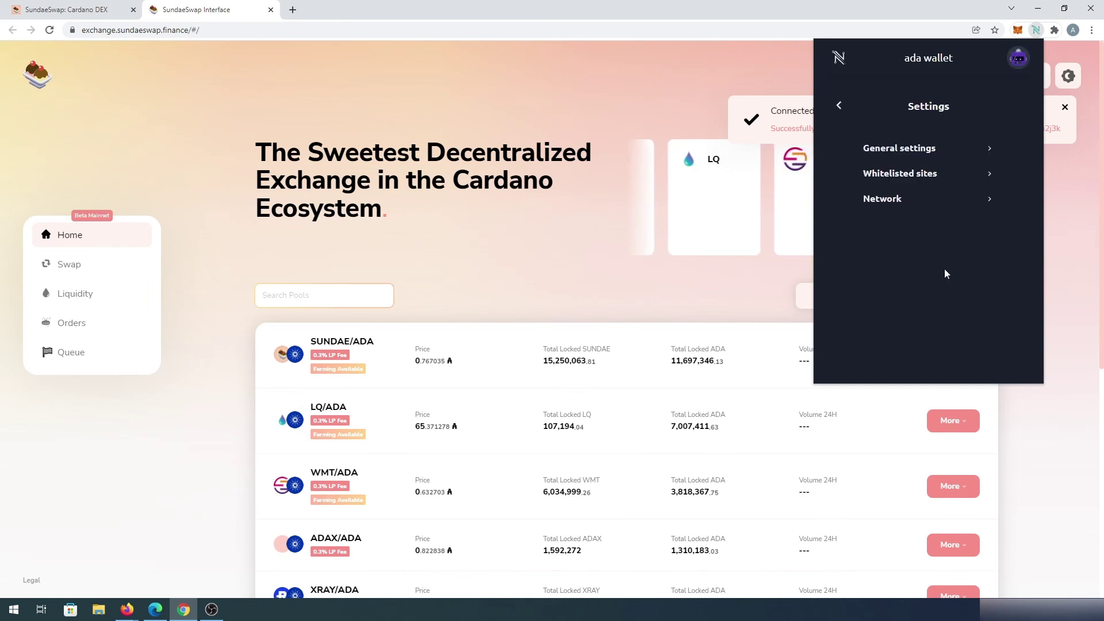
click(908, 175)
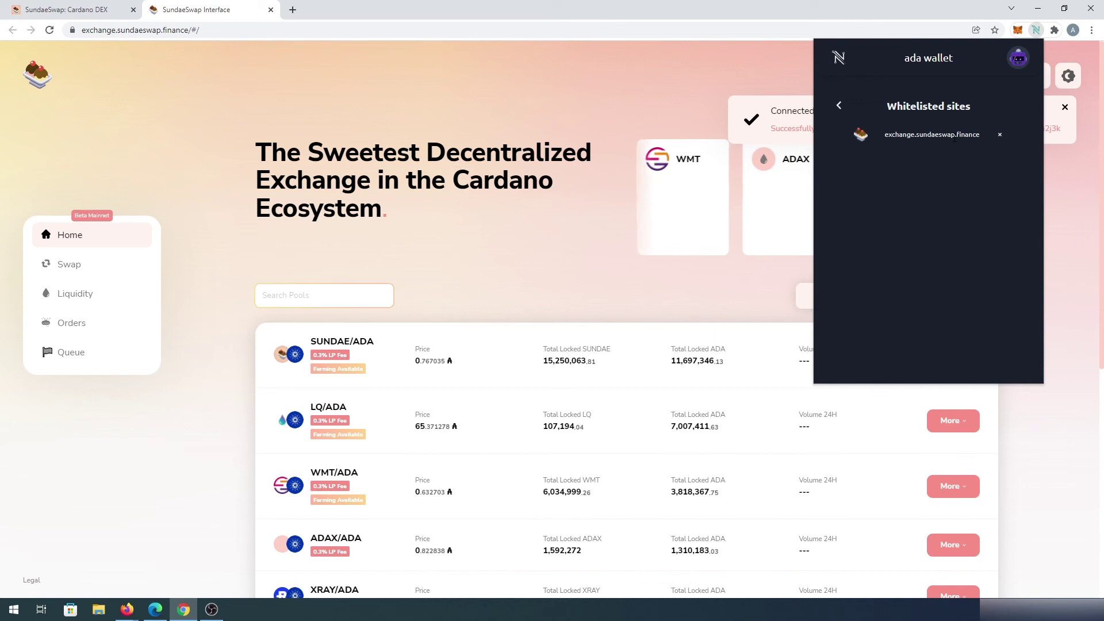
Step: Remove exchange.sundaeswap.finance from the whitelist and decline its new access request
click(1001, 139)
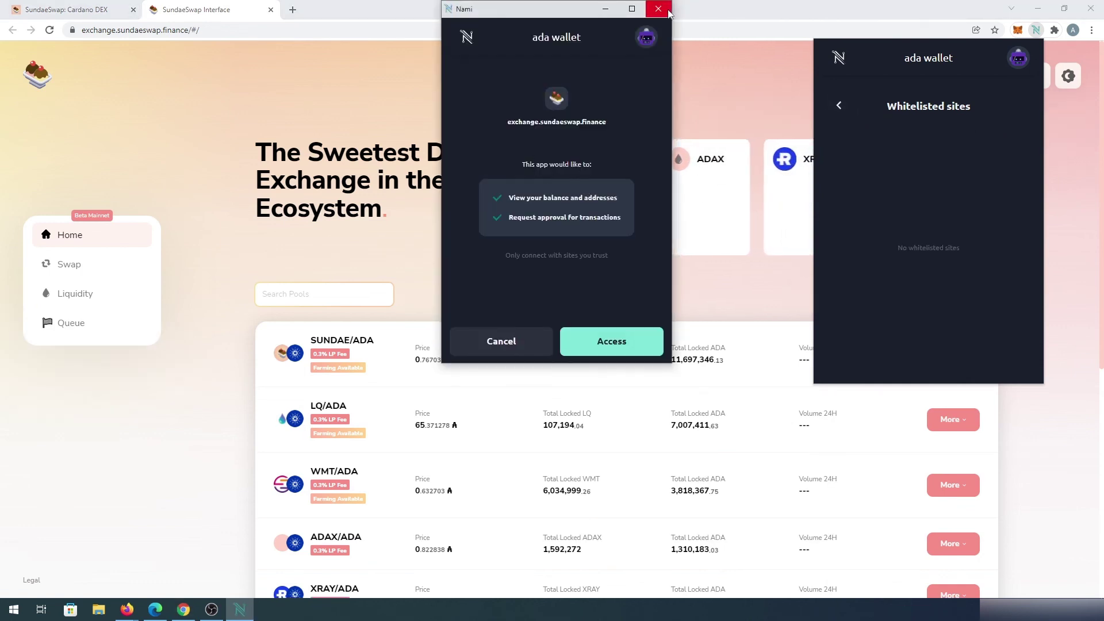
click(505, 339)
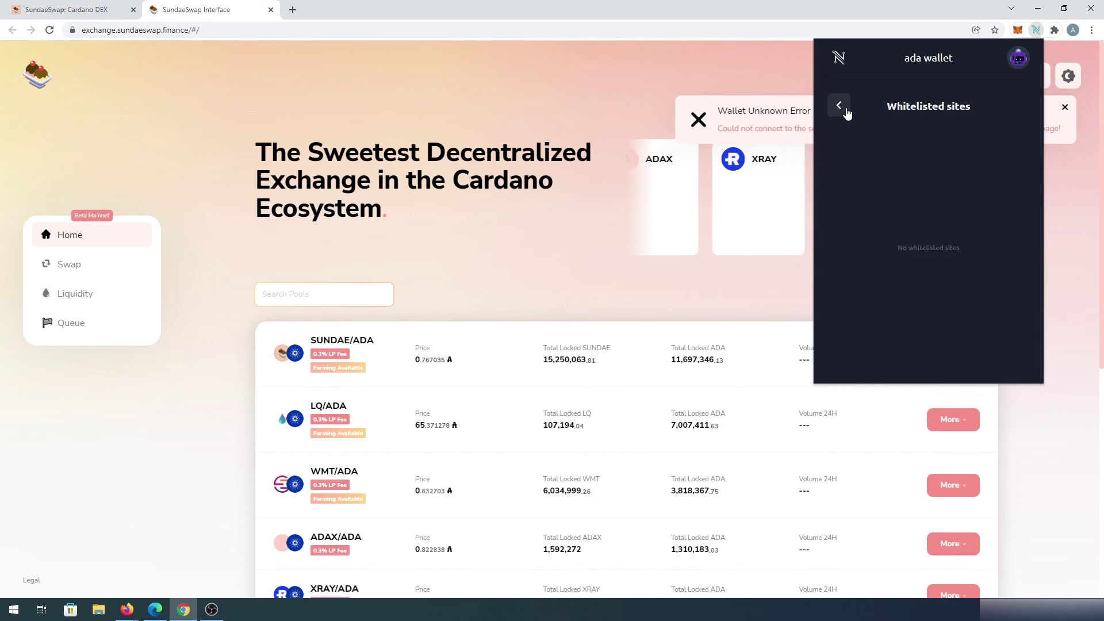
click(847, 113)
Step: Check the Network settings (still Mainnet), then return to the General settings page
click(911, 198)
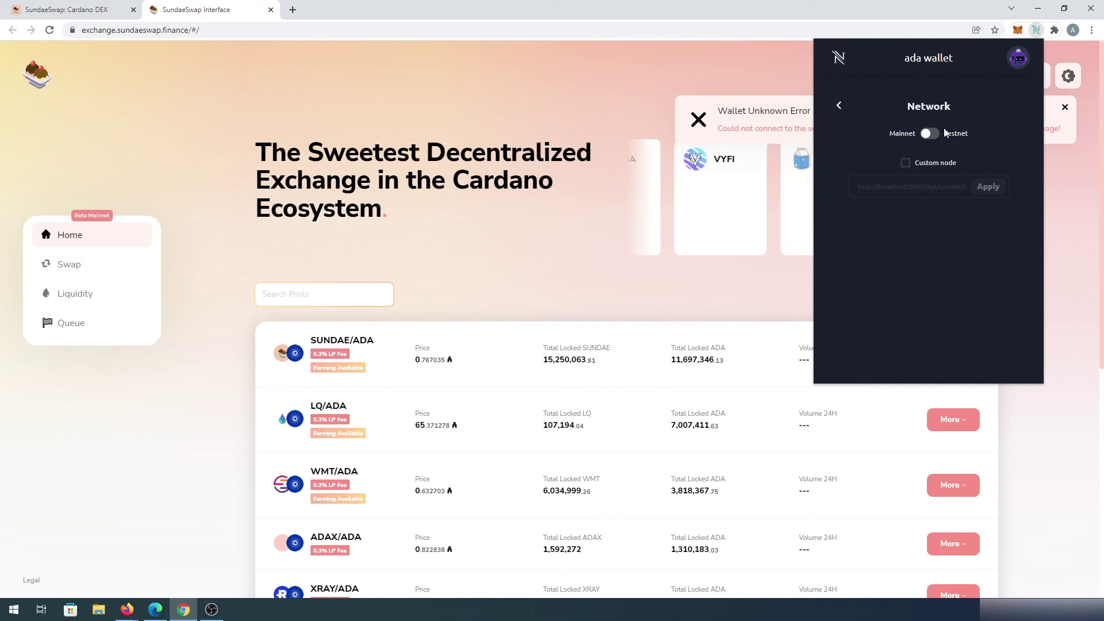
click(839, 105)
click(913, 148)
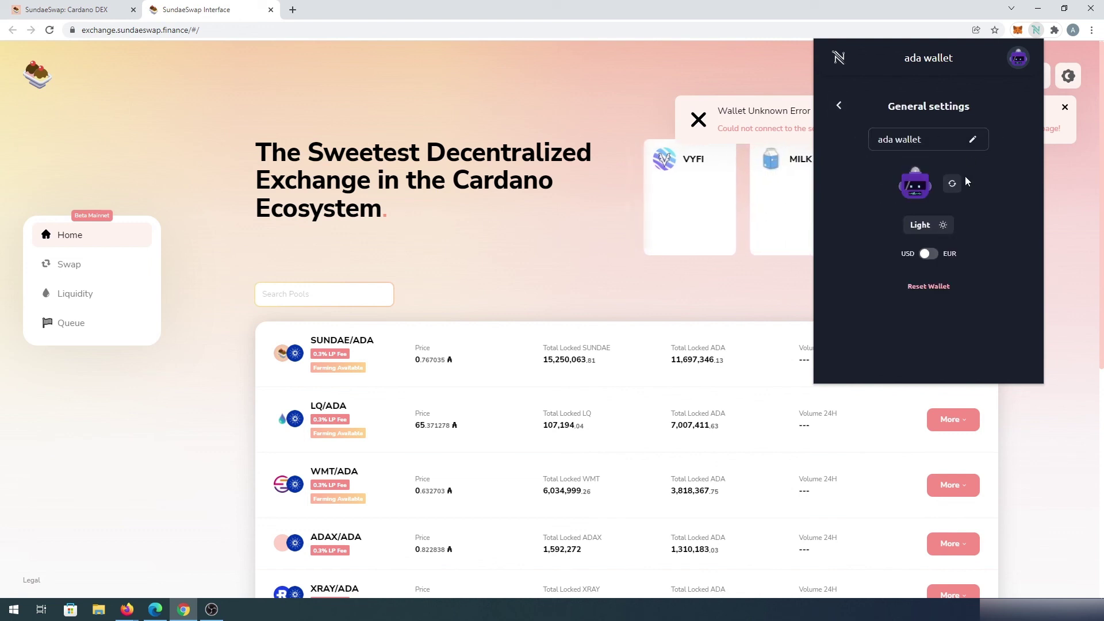